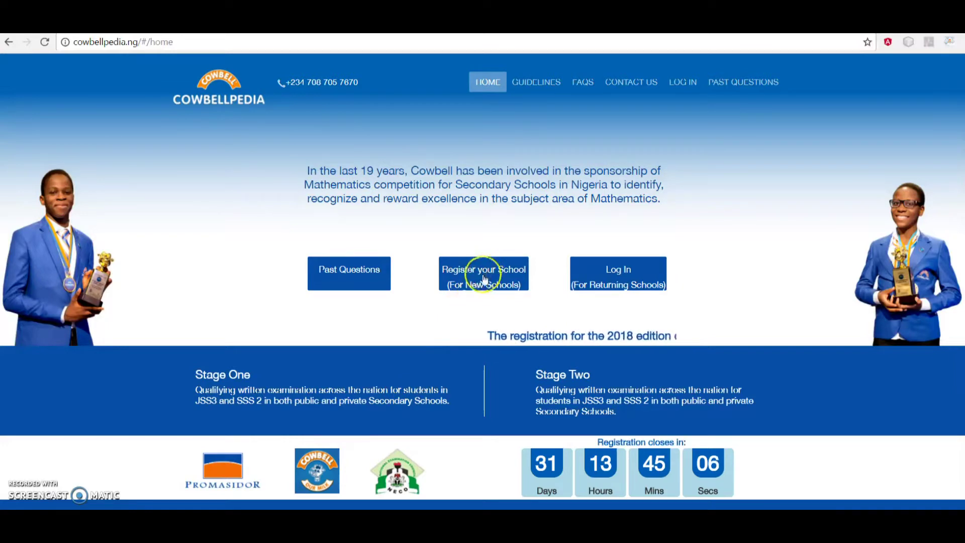
Open the new-school registration form from the Cowbellpedia home page
{"action": "left_click", "coordinate": [455, 284]}
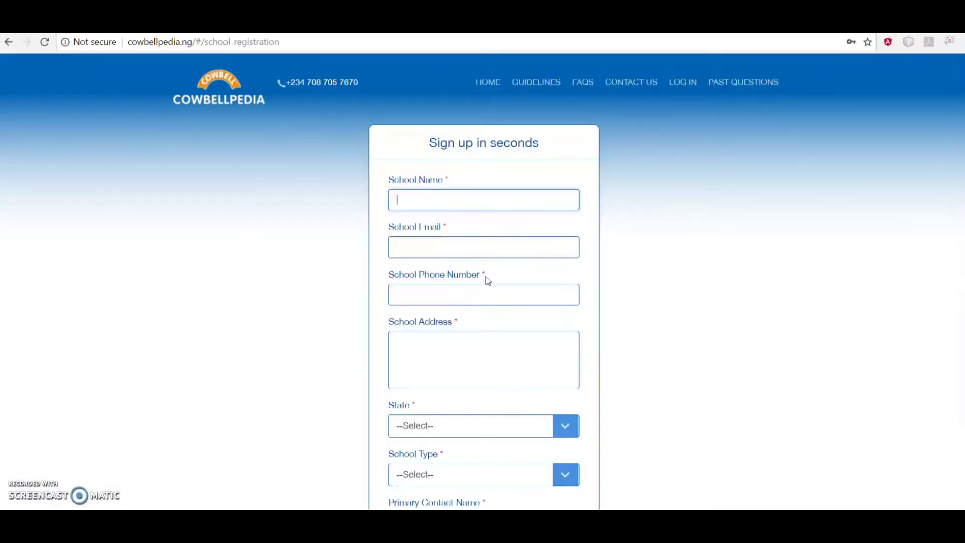
Enter school name 'Cowbellpedia Academy Nigeria', the school e-mail and its phone number
{"action": "left_click", "coordinate": [463, 200]}
{"action": "type", "text": "Cowbellpedia Academy Nigeria"}
{"action": "left_click", "coordinate": [431, 245]}
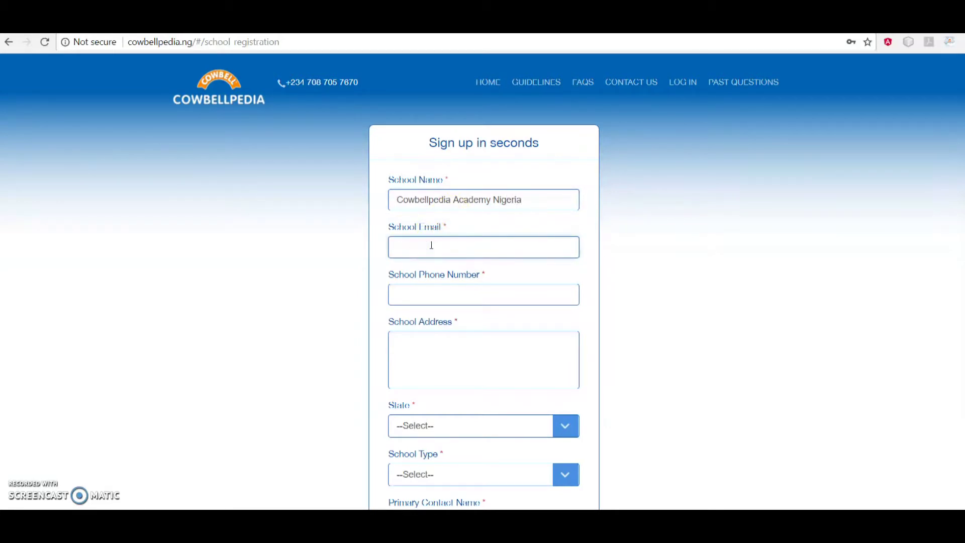
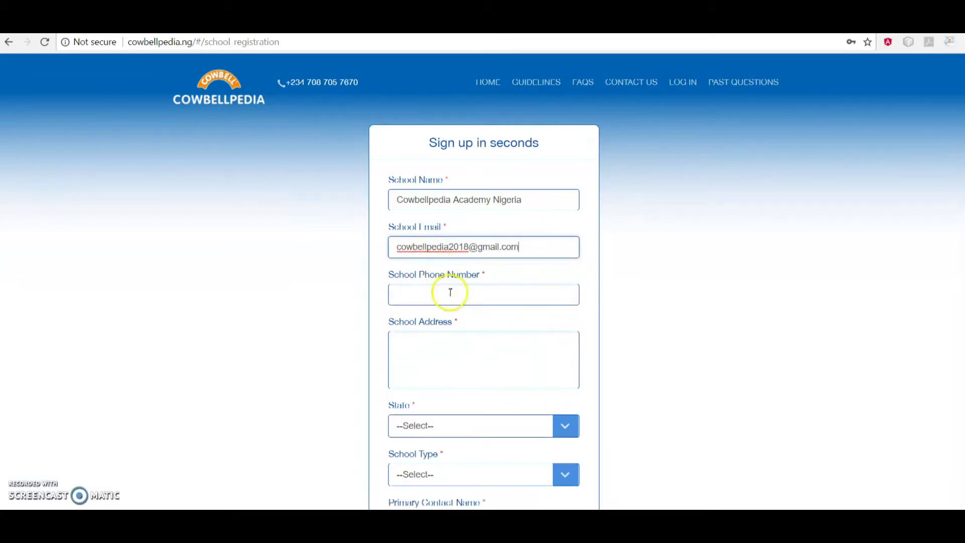
{"action": "left_click", "coordinate": [449, 293]}
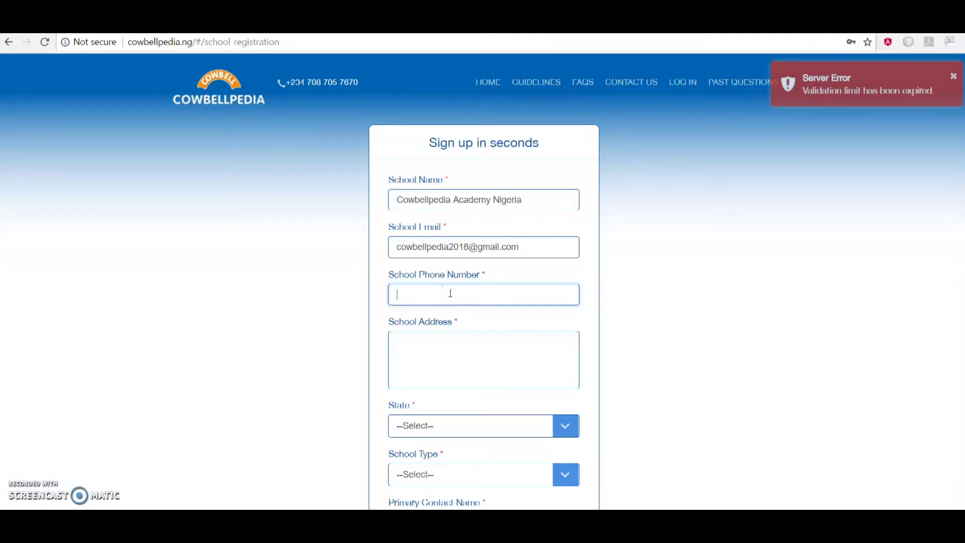
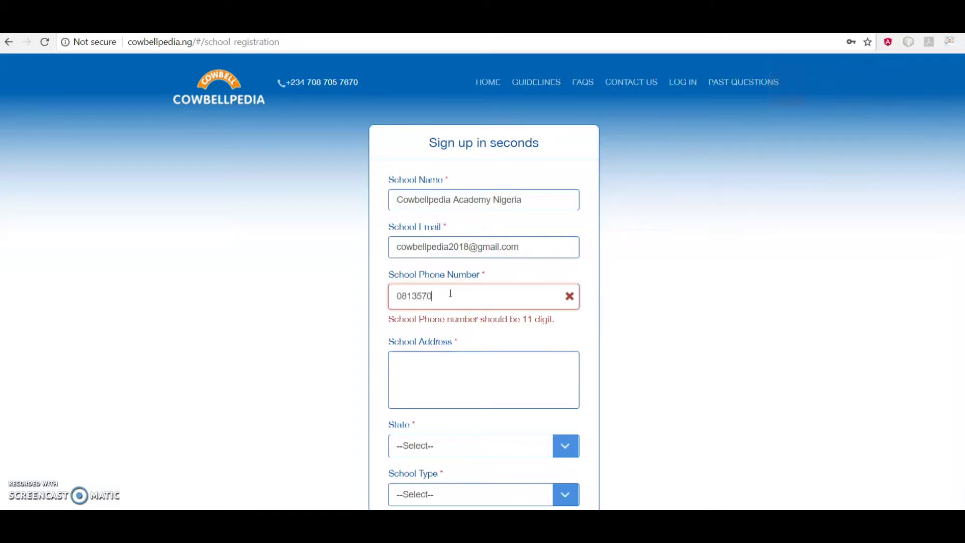
Enter the school's postal address and set the state to Edo
{"action": "left_click", "coordinate": [456, 355]}
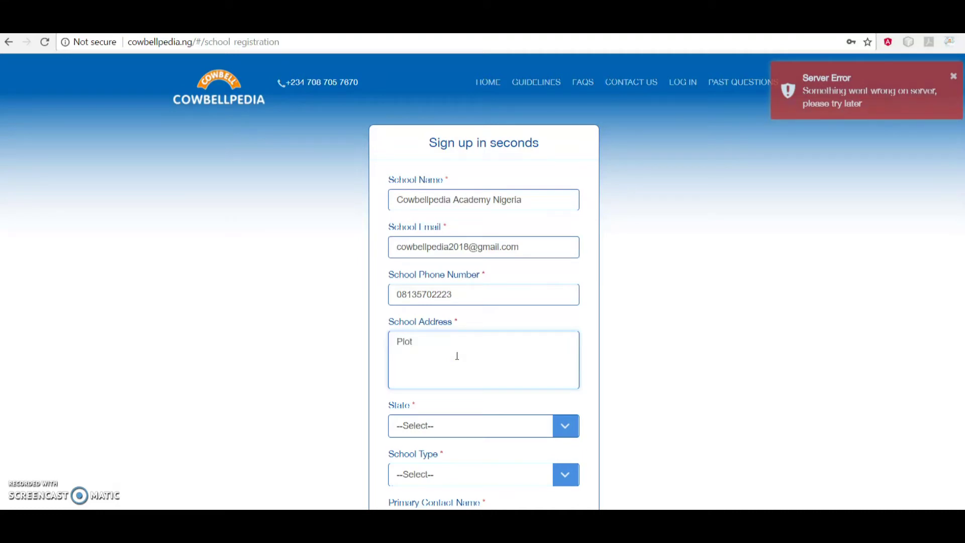
{"action": "type", "text": "Plot 1b Promasidor"}
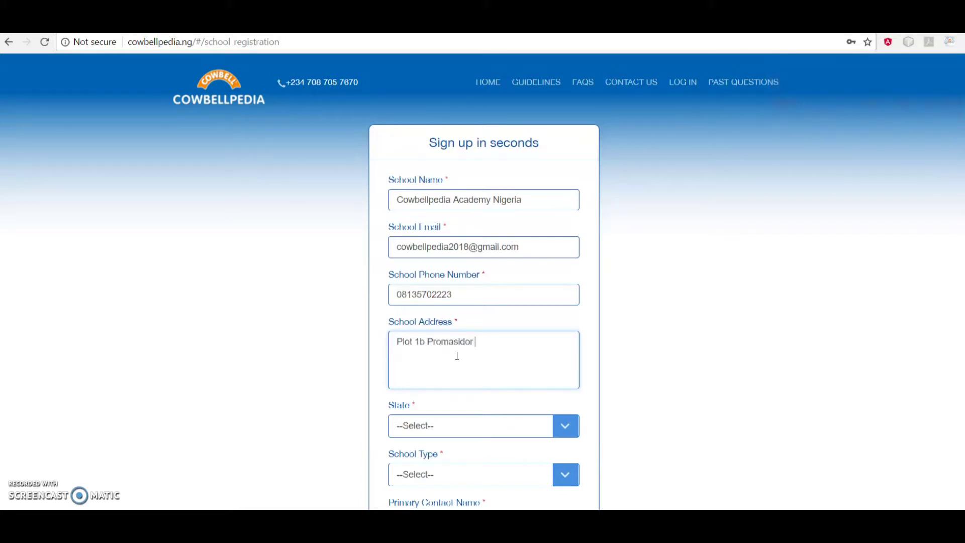
{"action": "type", "text": " Clos"}
{"action": "type", "text": "e, Isolo"}
{"action": "left_click", "coordinate": [498, 430]}
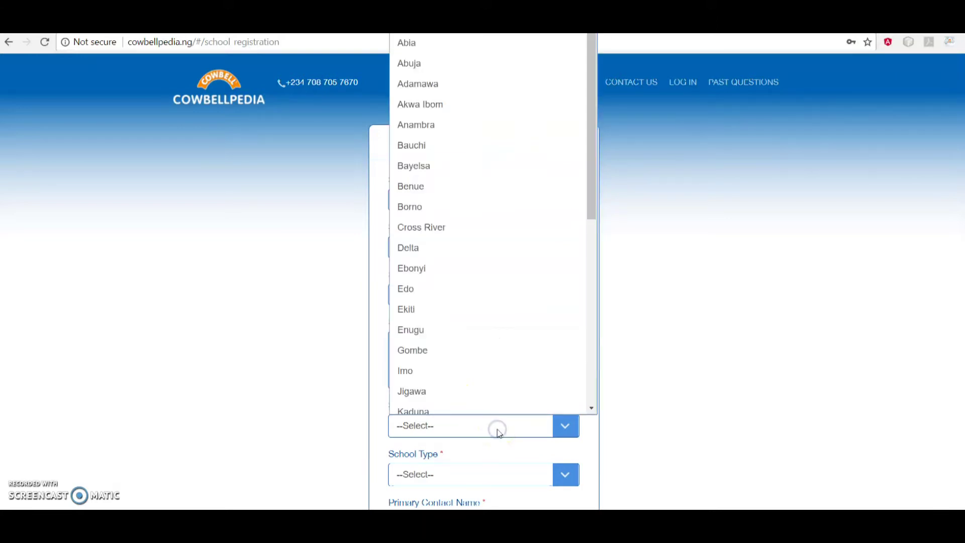
{"action": "left_click", "coordinate": [457, 281]}
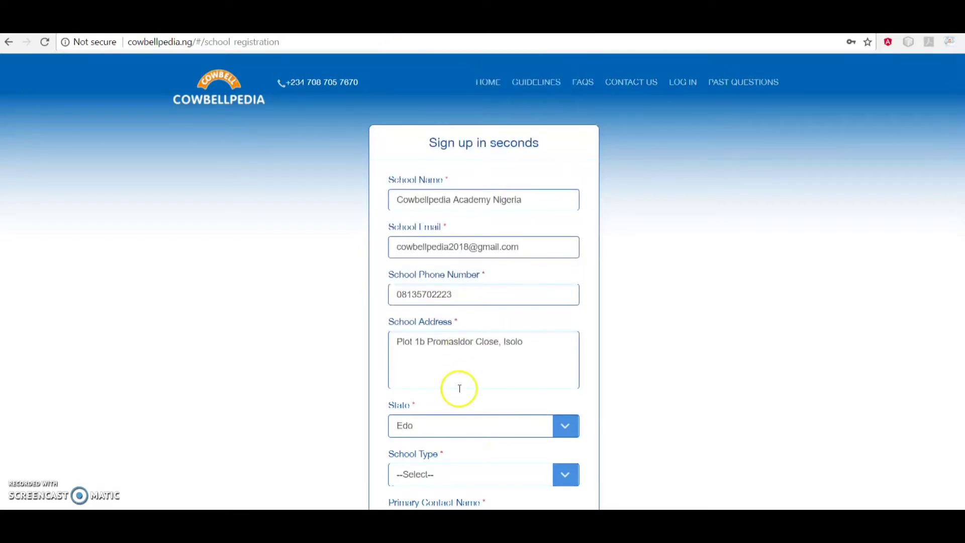
{"action": "scroll", "coordinate": [459, 386], "scroll_direction": "down", "scroll_amount": 3}
Set school type to Boys and Girls and enter the primary contact's name
{"action": "left_click", "coordinate": [467, 332]}
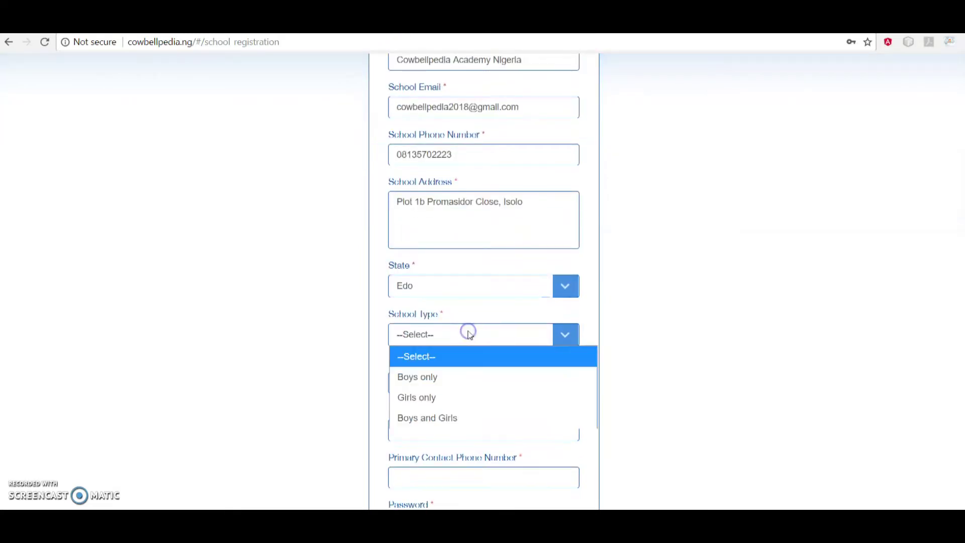
{"action": "left_click", "coordinate": [458, 419]}
{"action": "scroll", "coordinate": [458, 421], "scroll_direction": "down", "scroll_amount": 2}
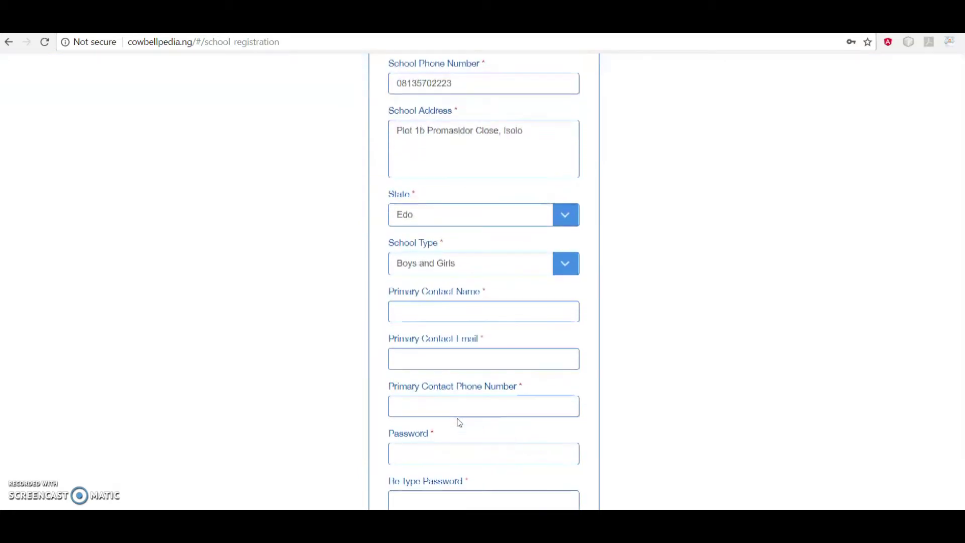
{"action": "left_click", "coordinate": [474, 312]}
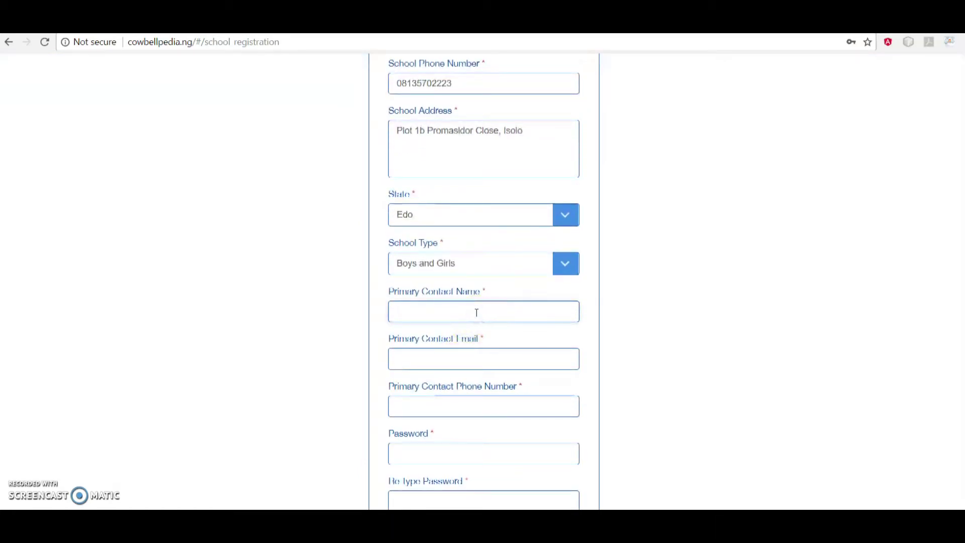
{"action": "type", "text": "M"}
{"action": "type", "text": "r Kunle"}
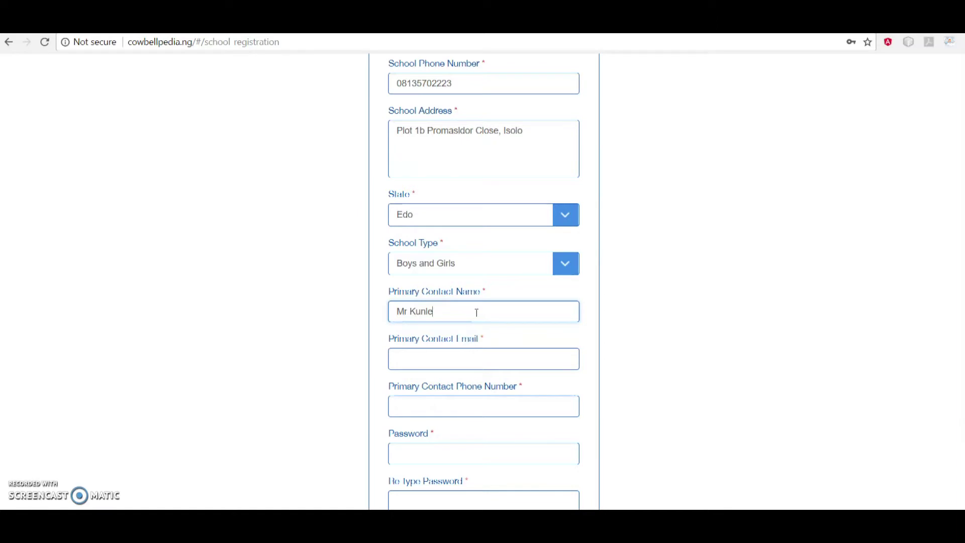
Reuse the school e-mail as the contact e-mail and enter the contact's phone number
{"action": "left_click", "coordinate": [465, 366]}
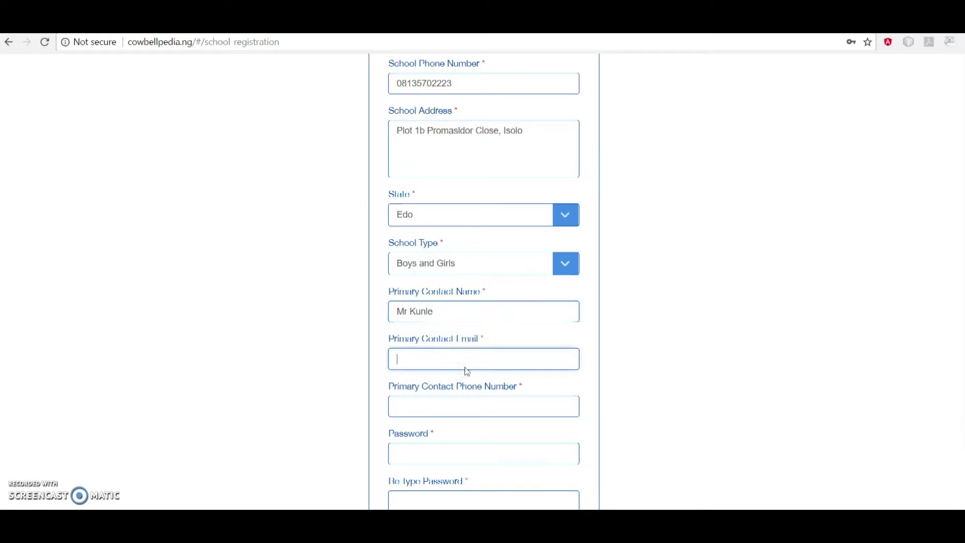
{"action": "scroll", "coordinate": [496, 223], "scroll_direction": "up", "scroll_amount": 3}
{"action": "left_click_drag", "start_coordinate": [520, 213], "coordinate": [351, 233]}
{"action": "key", "text": "ctrl+c"}
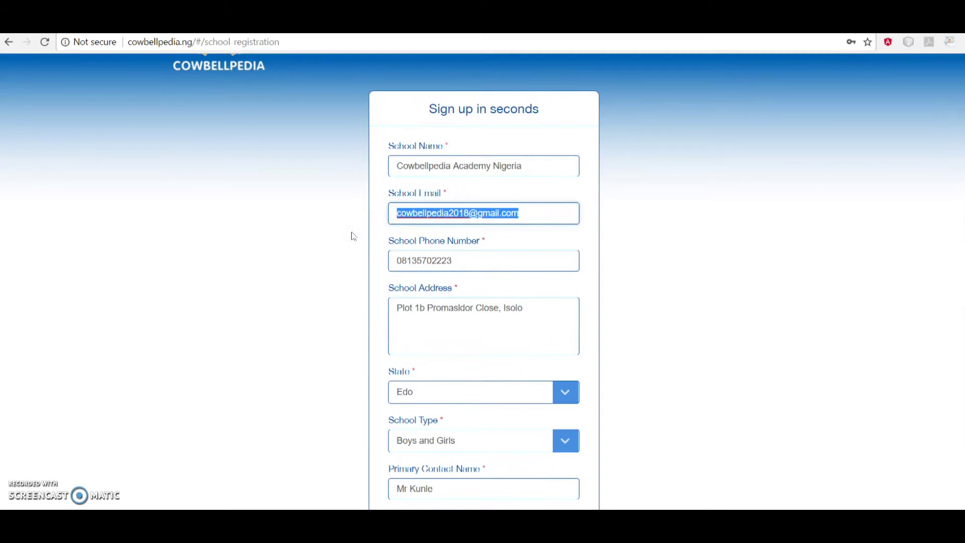
{"action": "scroll", "coordinate": [349, 383], "scroll_direction": "down", "scroll_amount": 5}
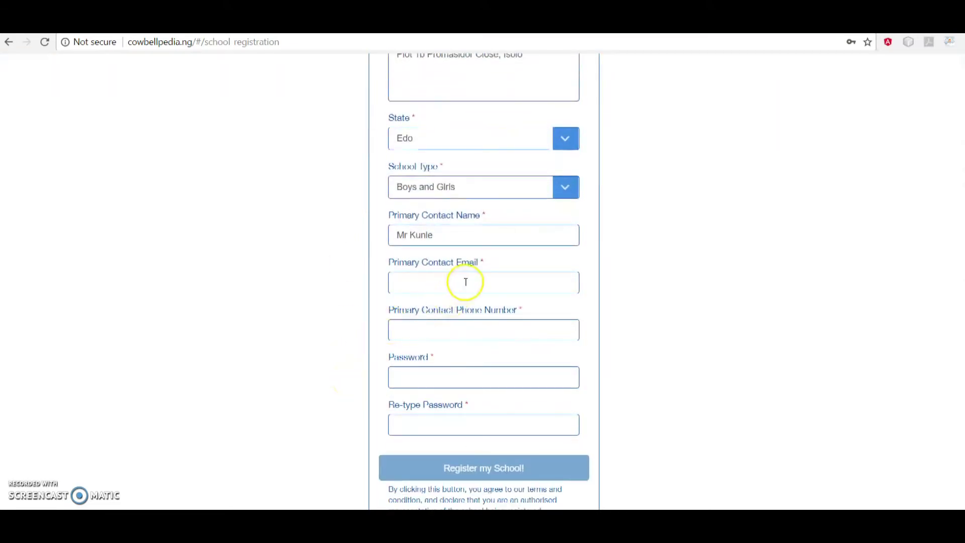
{"action": "left_click", "coordinate": [466, 281]}
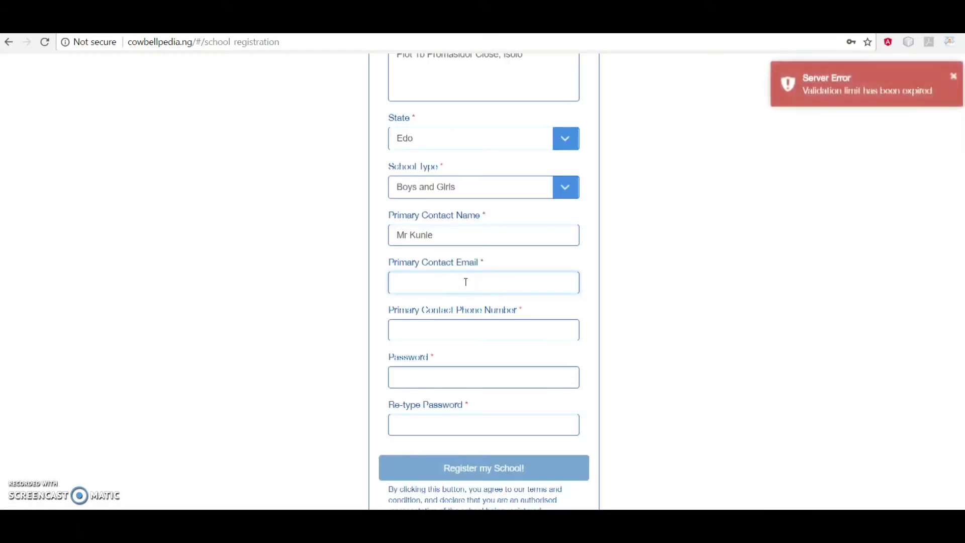
{"action": "key", "text": "ctrl+v"}
{"action": "scroll", "coordinate": [465, 282], "scroll_direction": "down", "scroll_amount": 2}
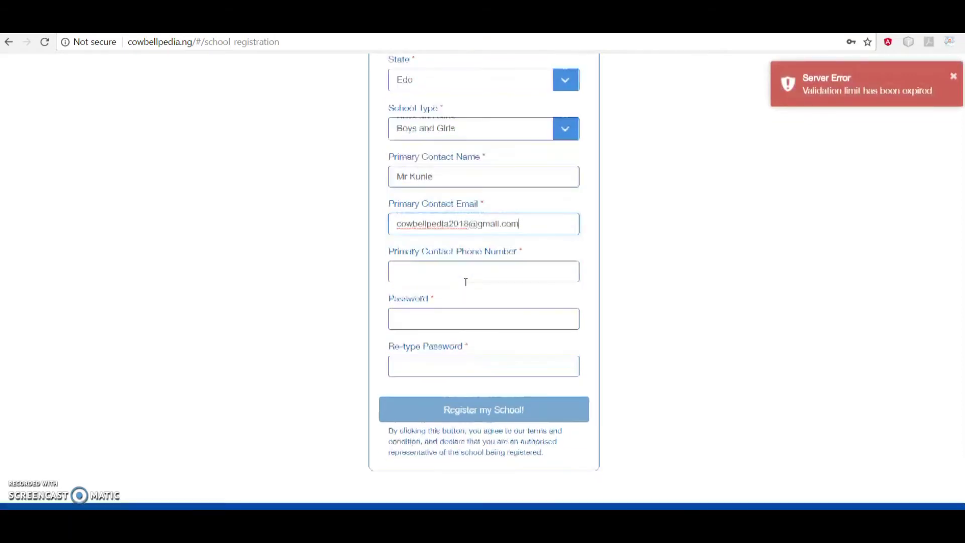
{"action": "left_click", "coordinate": [473, 248]}
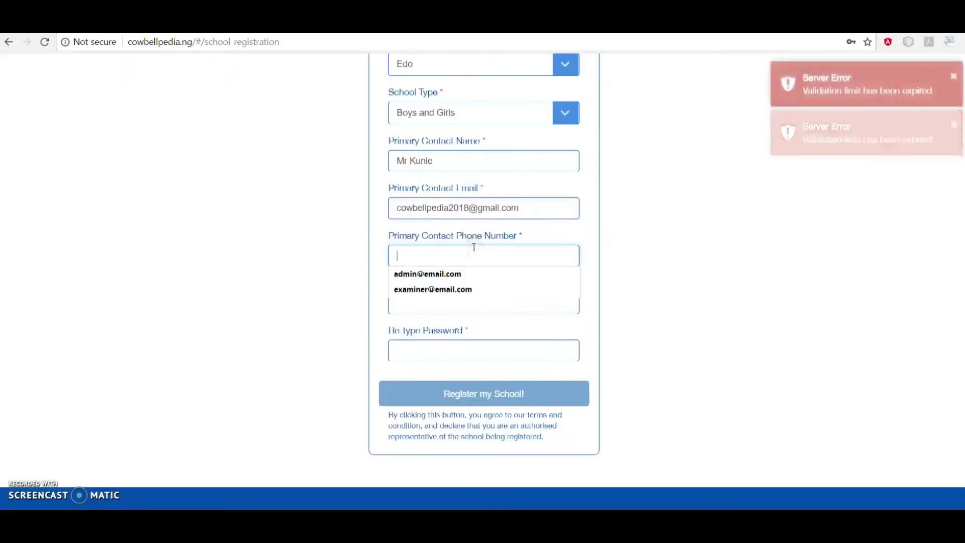
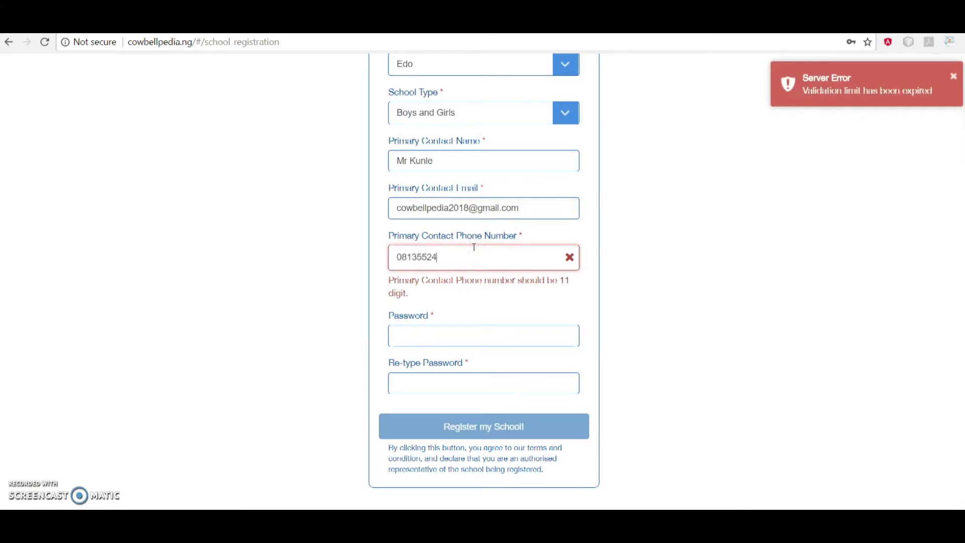
Enter and confirm the account password, then submit the school registration
{"action": "left_click", "coordinate": [459, 298]}
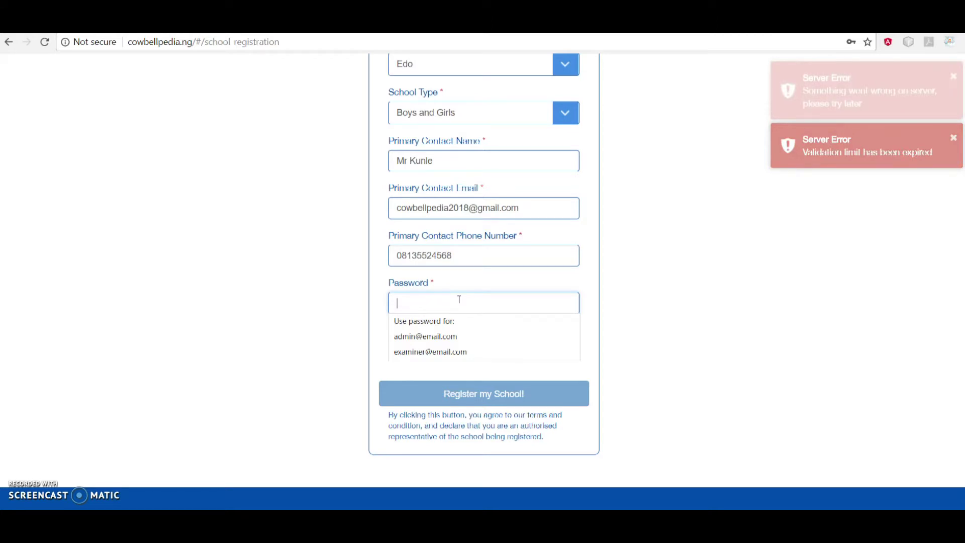
{"action": "left_click", "coordinate": [448, 302]}
{"action": "left_click", "coordinate": [449, 302]}
{"action": "key", "text": "ctrl+v"}
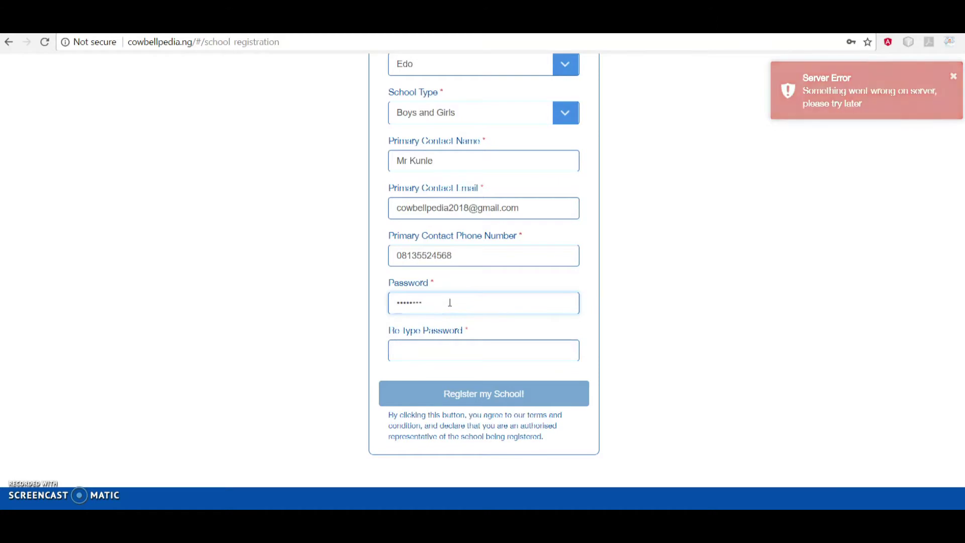
{"action": "key", "text": "ctrl+a"}
{"action": "key", "text": "BackSpace"}
{"action": "type", "text": "12"}
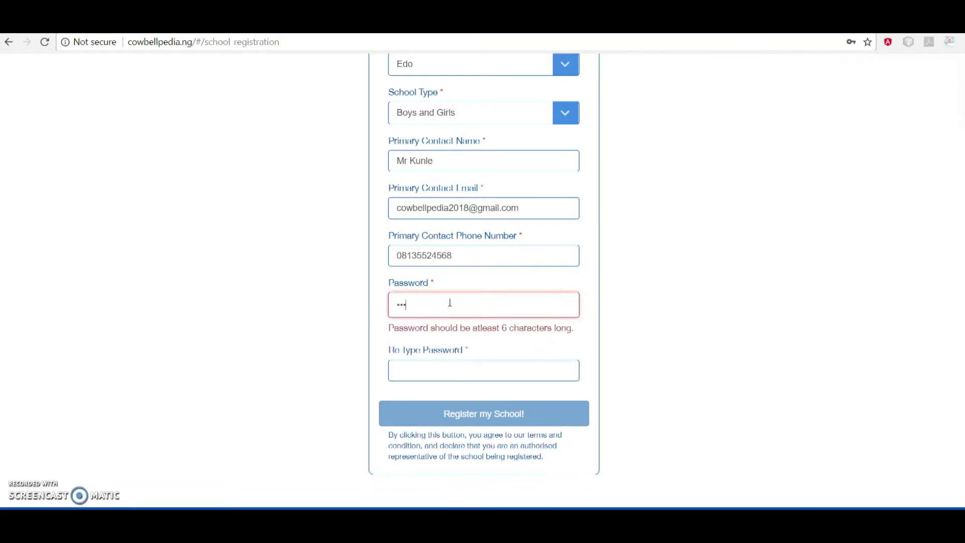
{"action": "type", "text": "34567"}
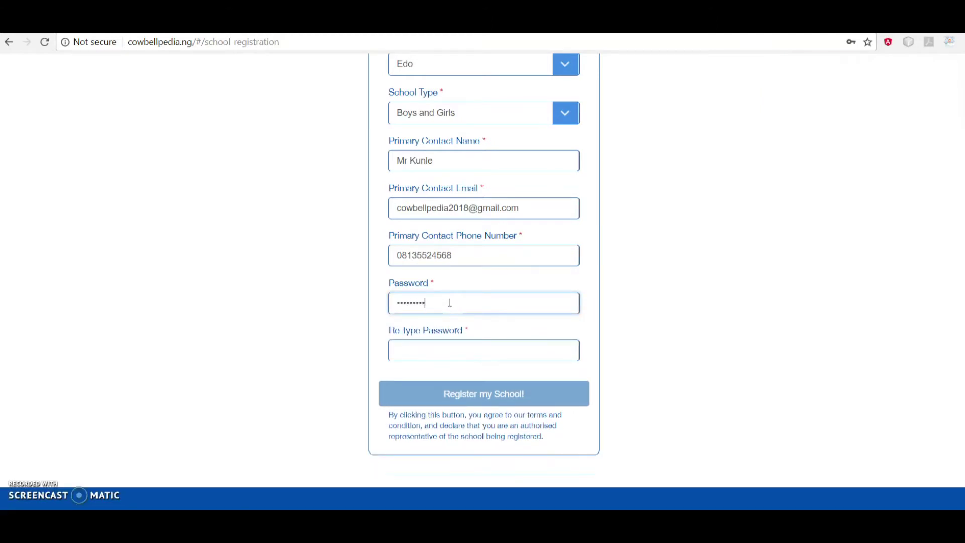
{"action": "left_click", "coordinate": [458, 338]}
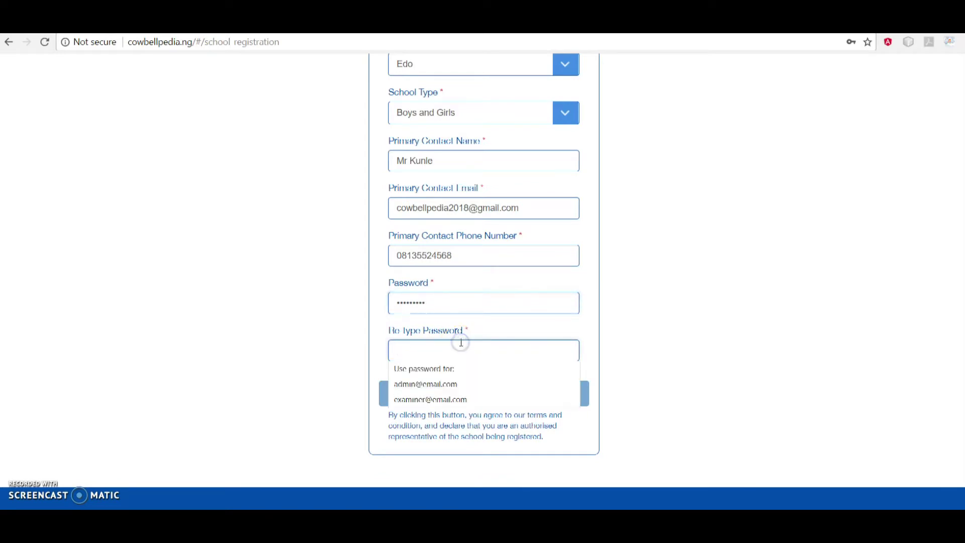
{"action": "type", "text": "12345678"}
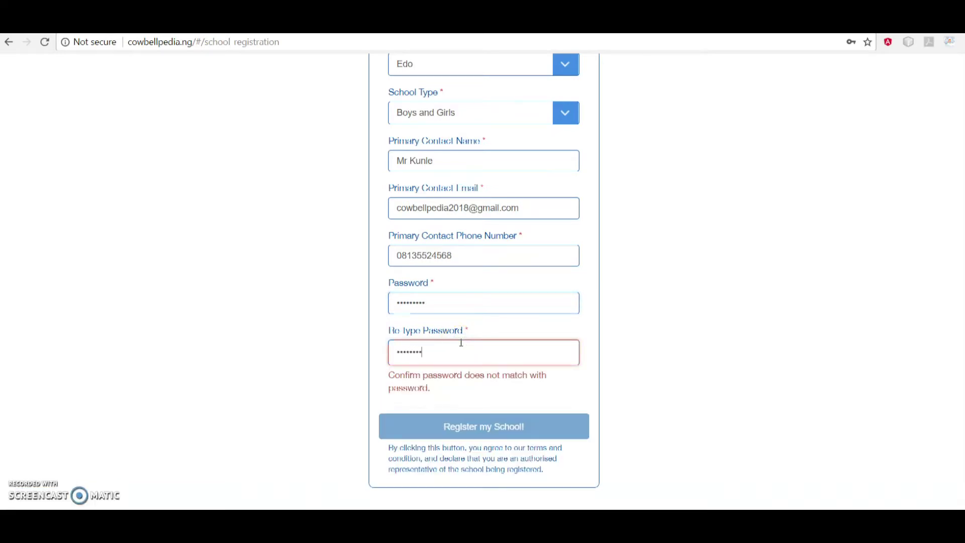
{"action": "type", "text": "9"}
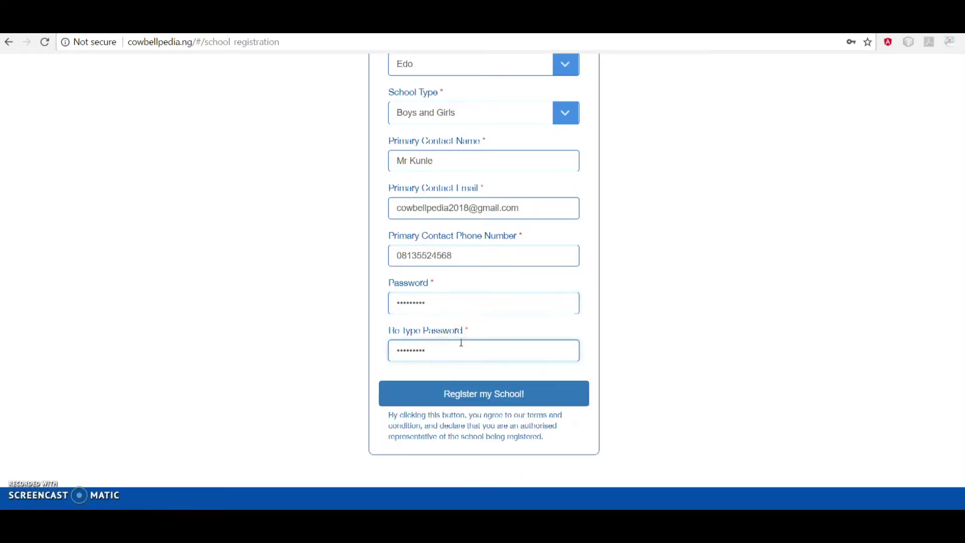
{"action": "left_click", "coordinate": [467, 399]}
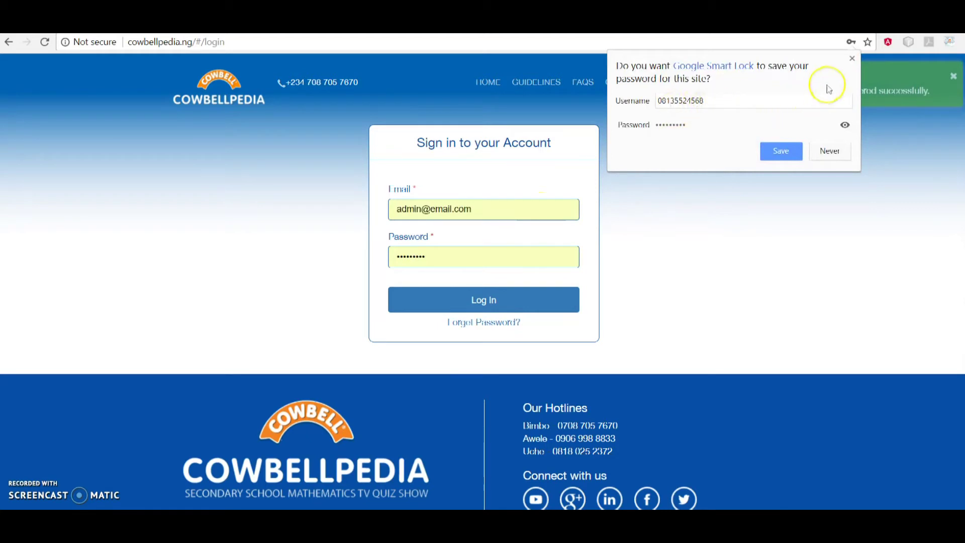
Dismiss Chrome's save-password offer and switch to the Gmail inbox
{"action": "left_click", "coordinate": [851, 58]}
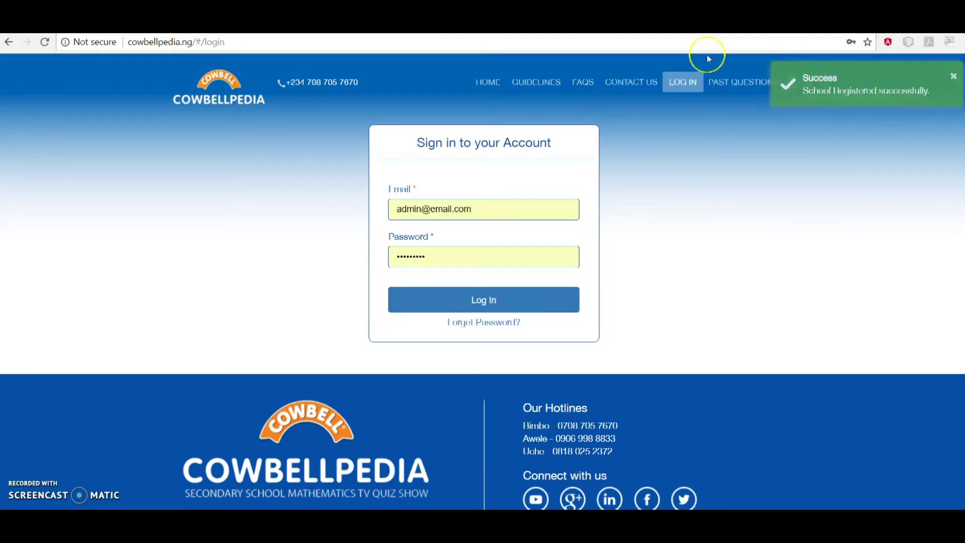
{"action": "left_click", "coordinate": [201, 20]}
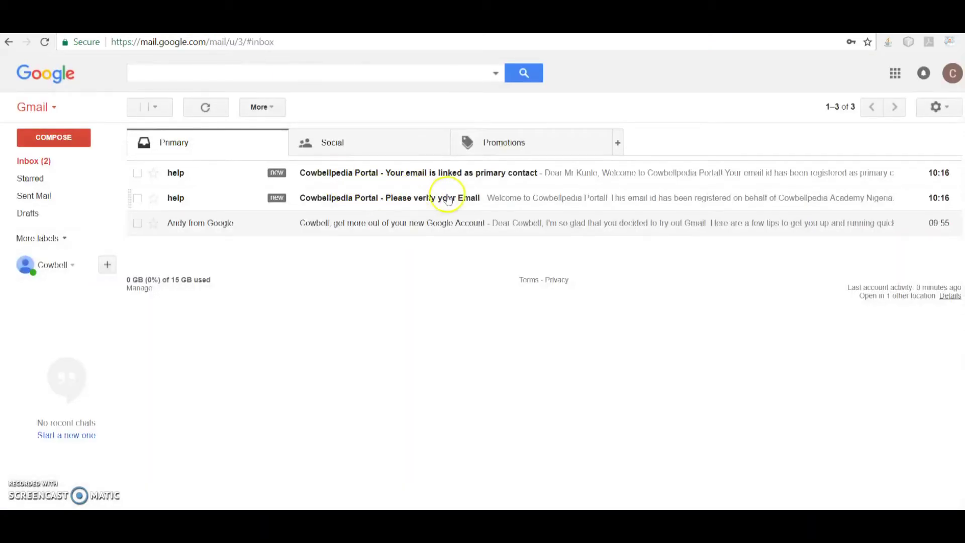
Open the 'Please verify your Email' message and follow its verification link
{"action": "left_click", "coordinate": [468, 201]}
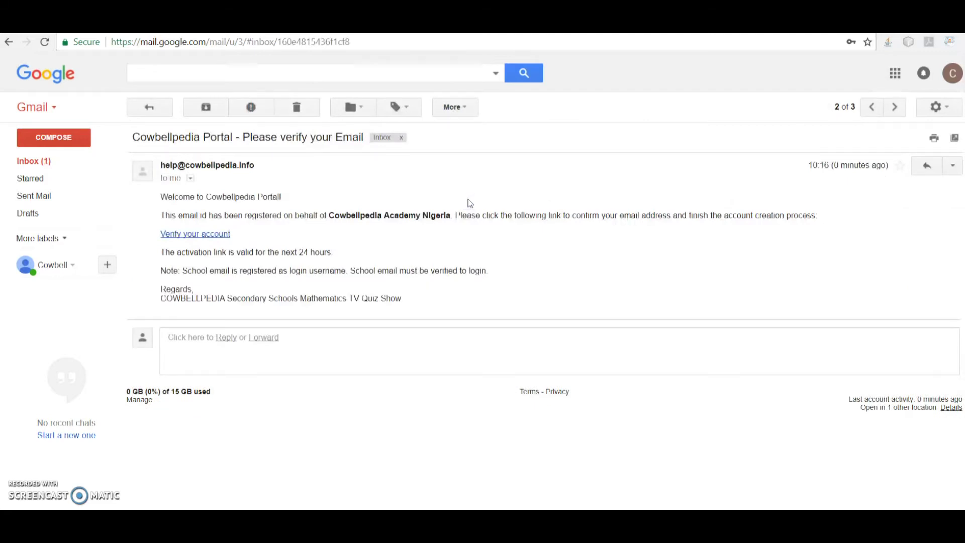
{"action": "left_click", "coordinate": [199, 235]}
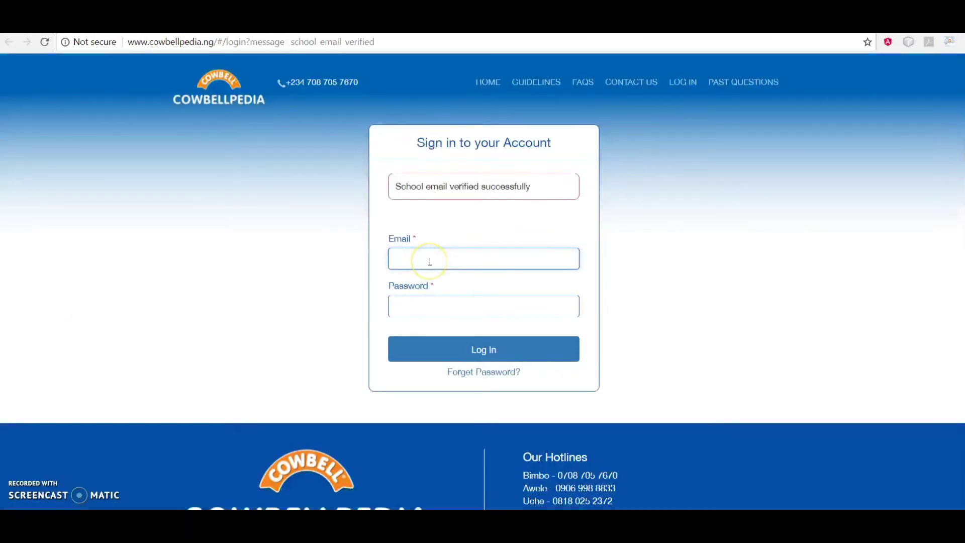
Log in to Cowbellpedia with the school e-mail and password
{"action": "left_click", "coordinate": [430, 262]}
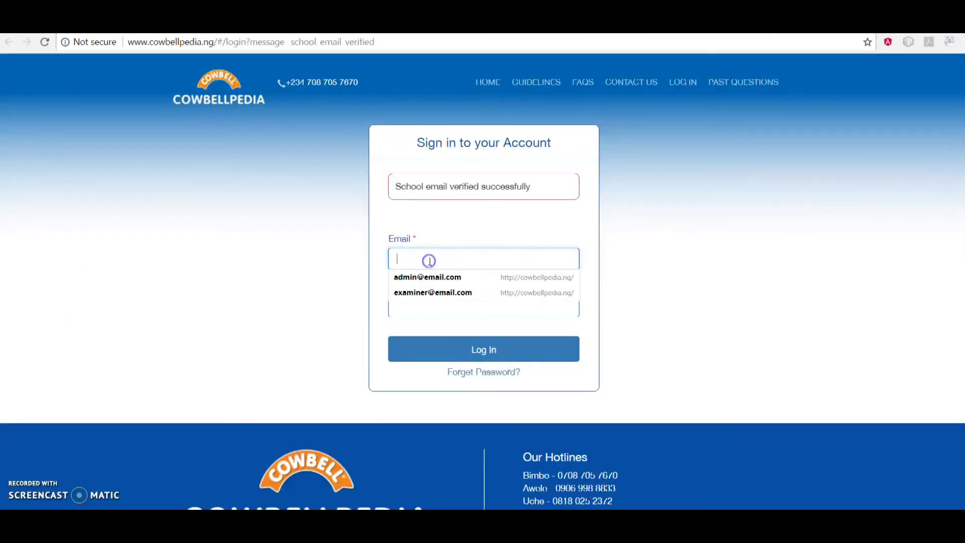
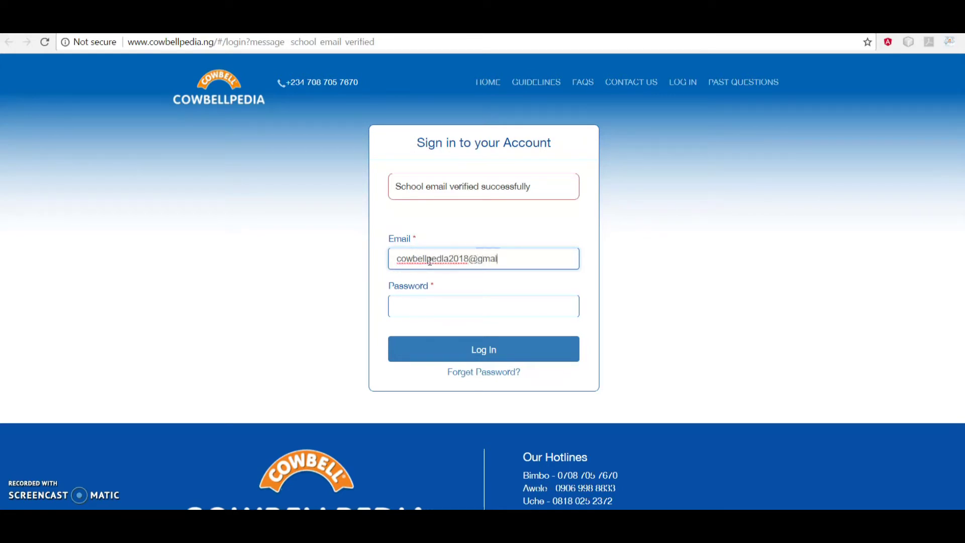
{"action": "key", "text": "Tab"}
{"action": "type", "text": "••"}
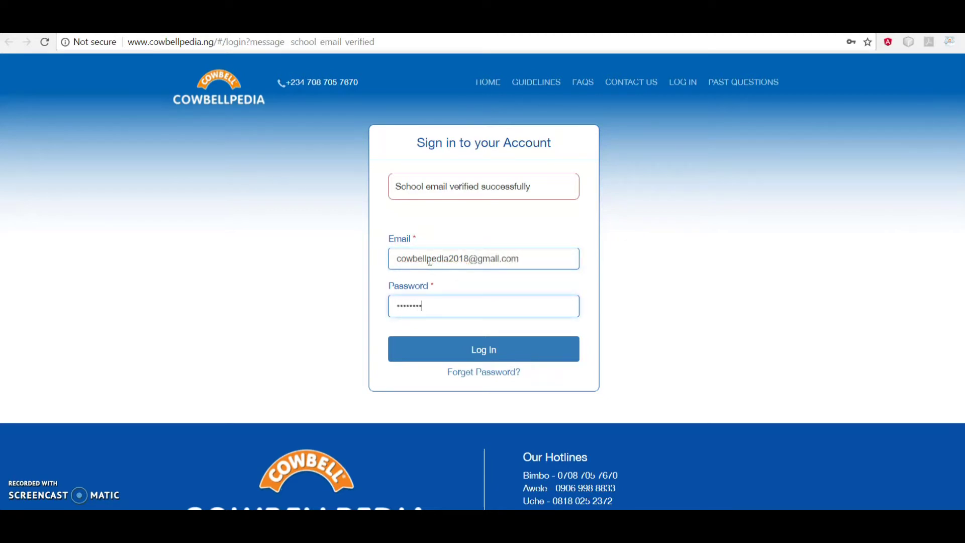
{"action": "left_click", "coordinate": [468, 338]}
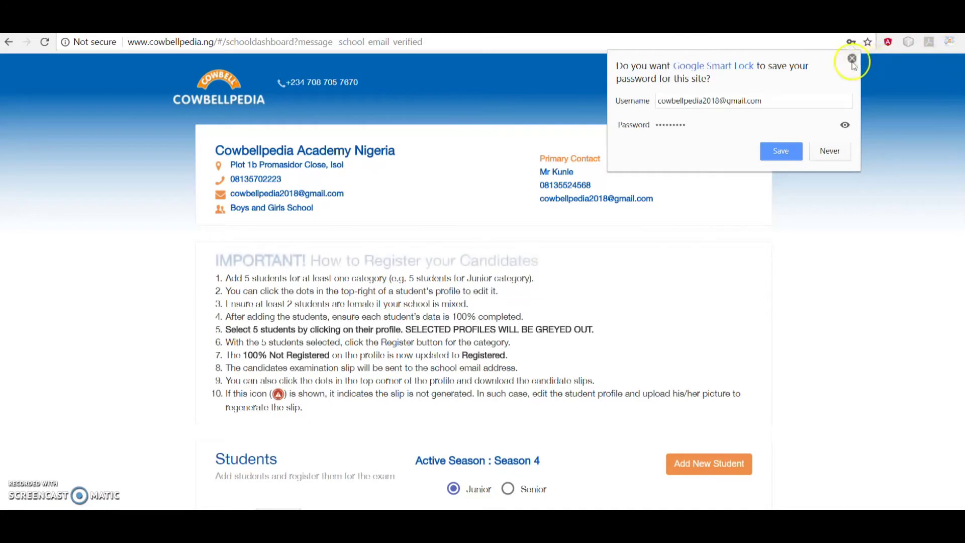
Dismiss the save-password offer and scroll down the school dashboard
{"action": "left_click", "coordinate": [852, 58]}
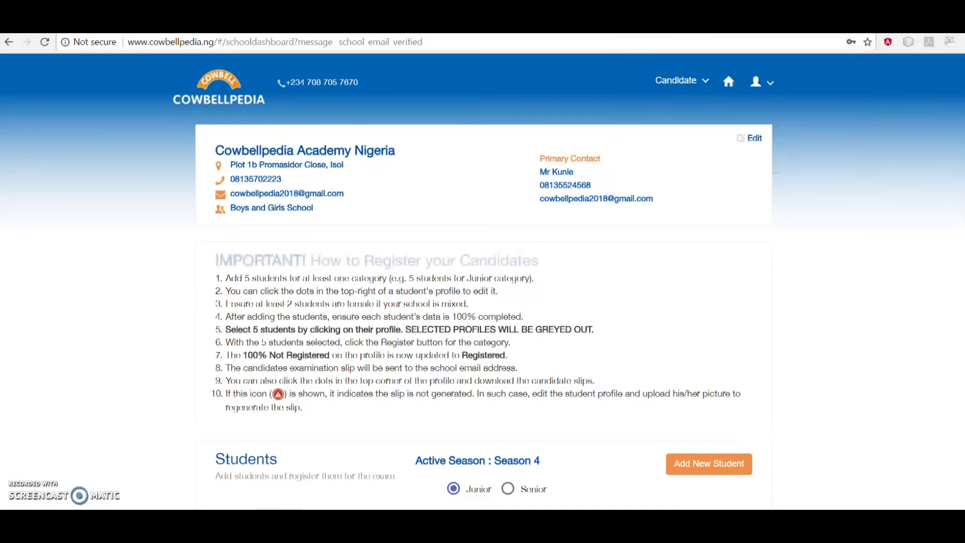
{"action": "scroll", "coordinate": [472, 366], "scroll_direction": "down", "scroll_amount": 2}
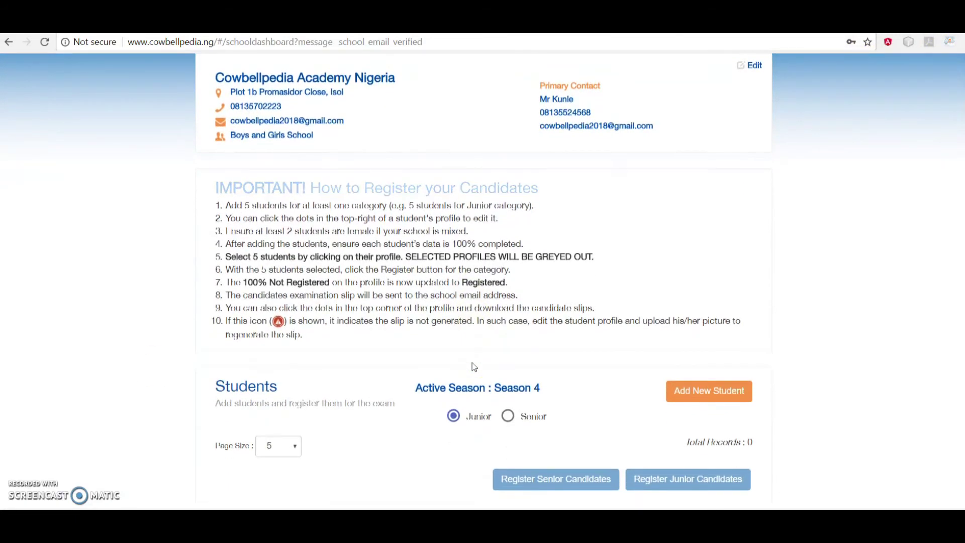
{"action": "scroll", "coordinate": [472, 366], "scroll_direction": "down", "scroll_amount": 1}
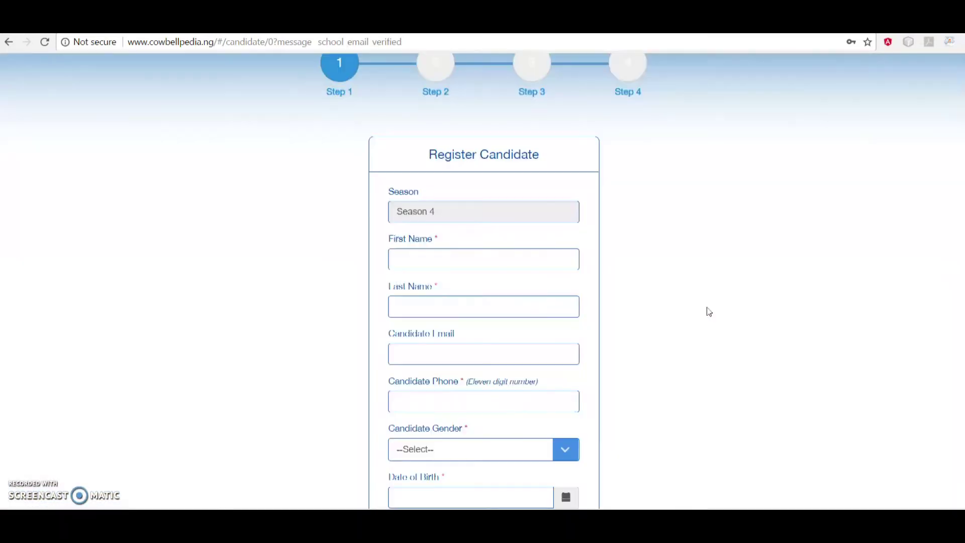
Fill in the candidate's first name, last name and 11-digit phone number
{"action": "left_click", "coordinate": [628, 297]}
{"action": "left_click", "coordinate": [484, 259]}
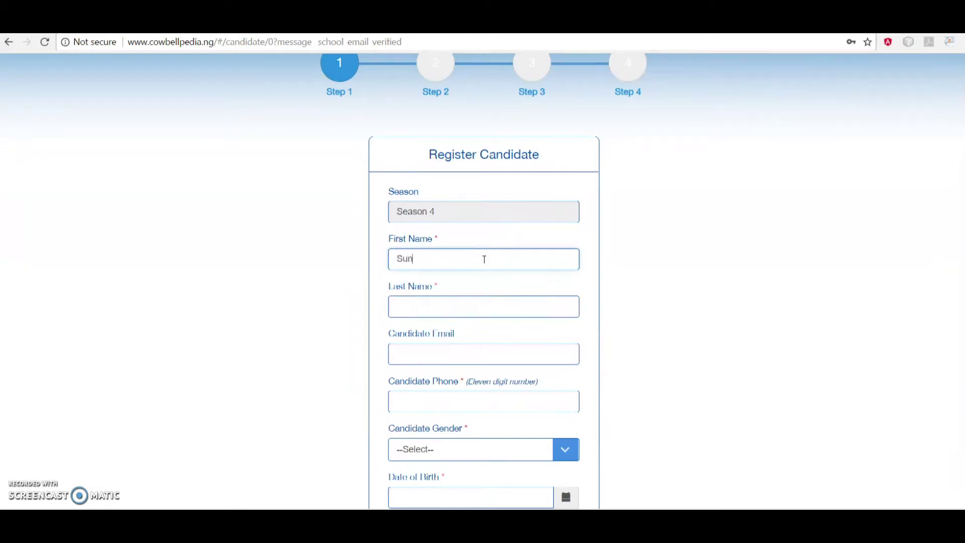
{"action": "left_click", "coordinate": [483, 309]}
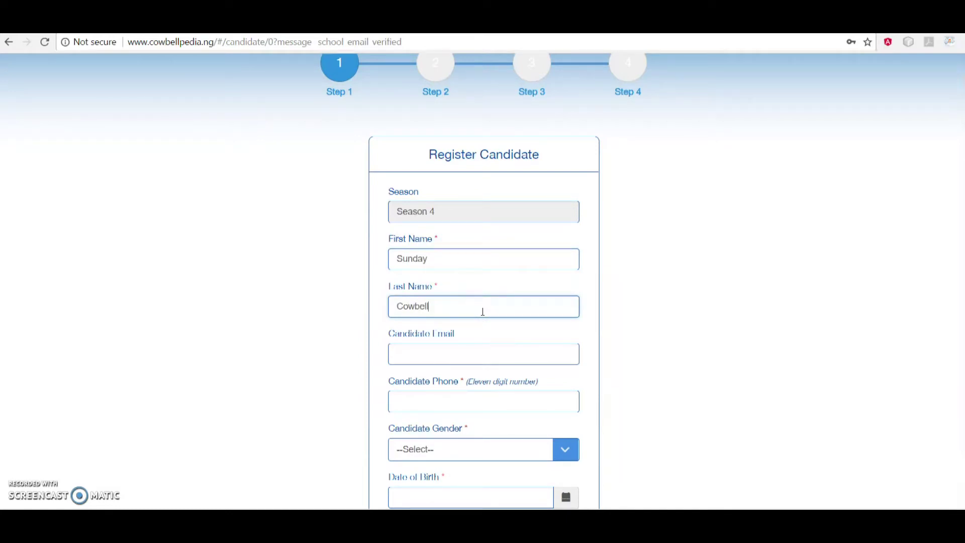
{"action": "left_click", "coordinate": [469, 362]}
{"action": "scroll", "coordinate": [467, 359], "scroll_direction": "down", "scroll_amount": 2}
{"action": "left_click", "coordinate": [459, 334]}
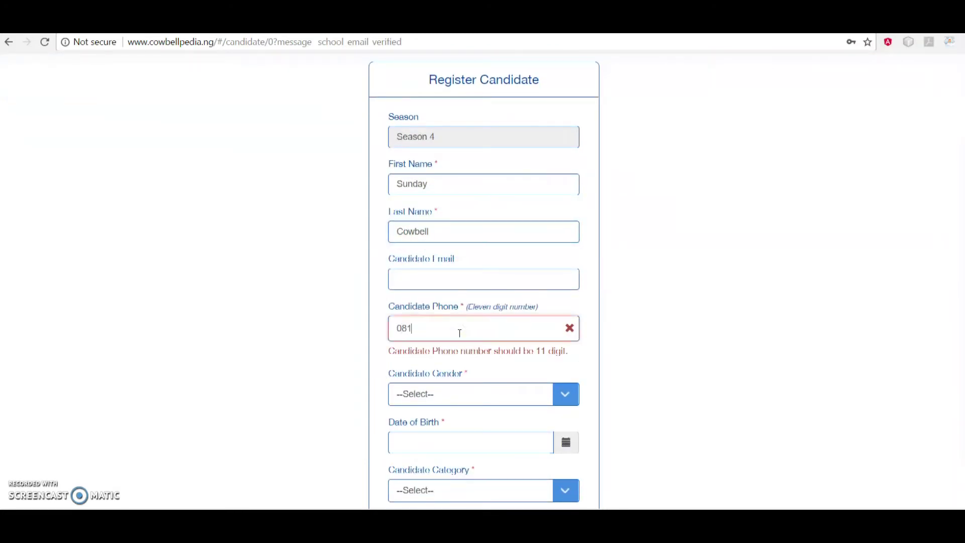
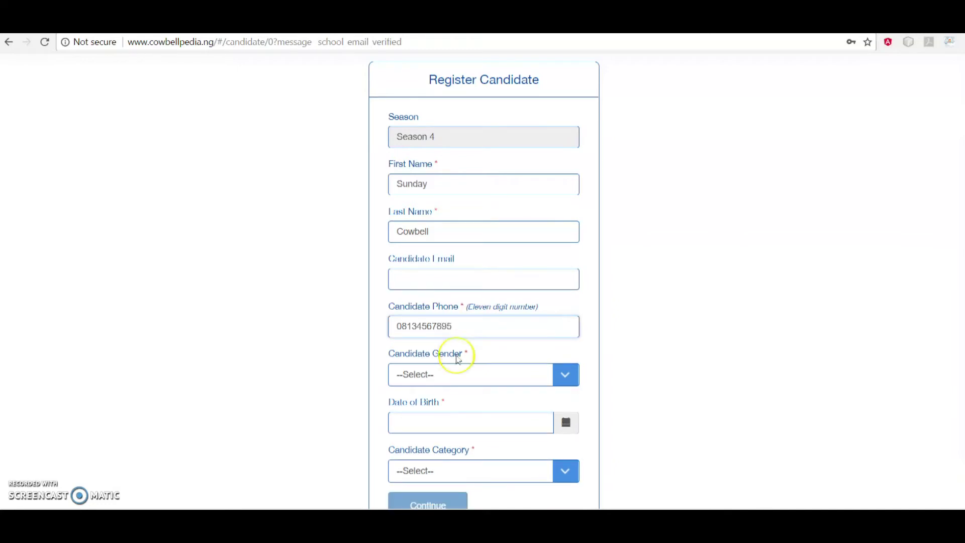
{"action": "left_click", "coordinate": [456, 375]}
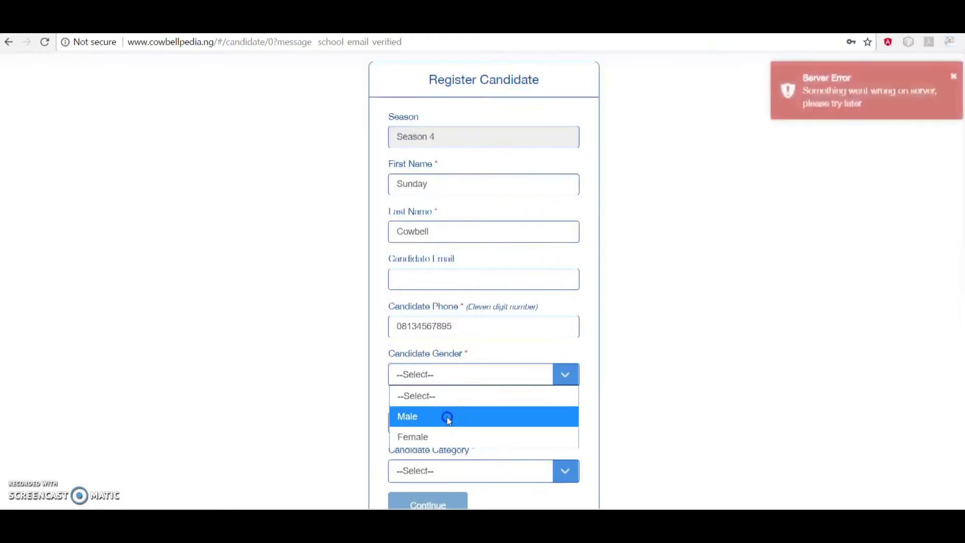
Set the candidate's gender to Male and birth date to 30-Oct-2007
{"action": "left_click", "coordinate": [448, 417]}
{"action": "scroll", "coordinate": [447, 420], "scroll_direction": "down", "scroll_amount": 2}
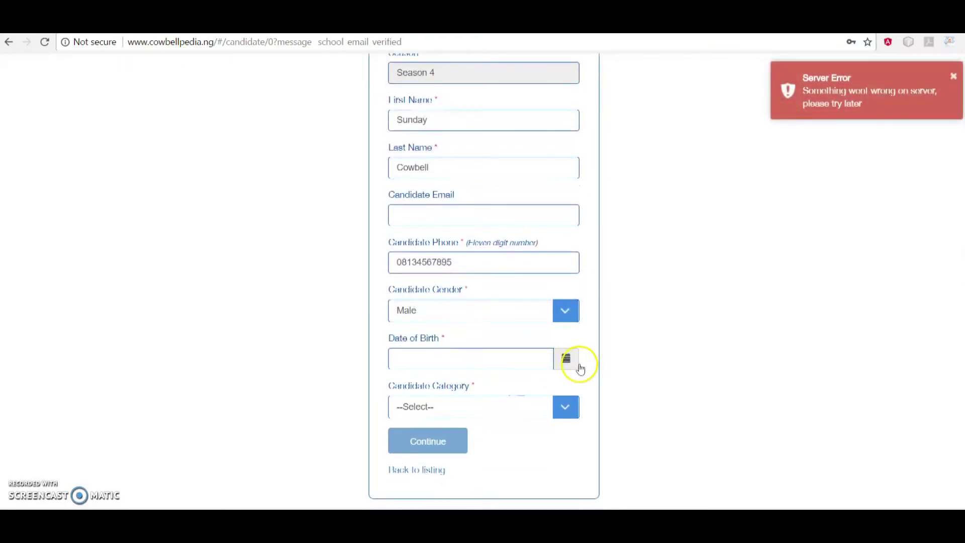
{"action": "left_click", "coordinate": [564, 358]}
{"action": "scroll", "coordinate": [565, 360], "scroll_direction": "down", "scroll_amount": 1}
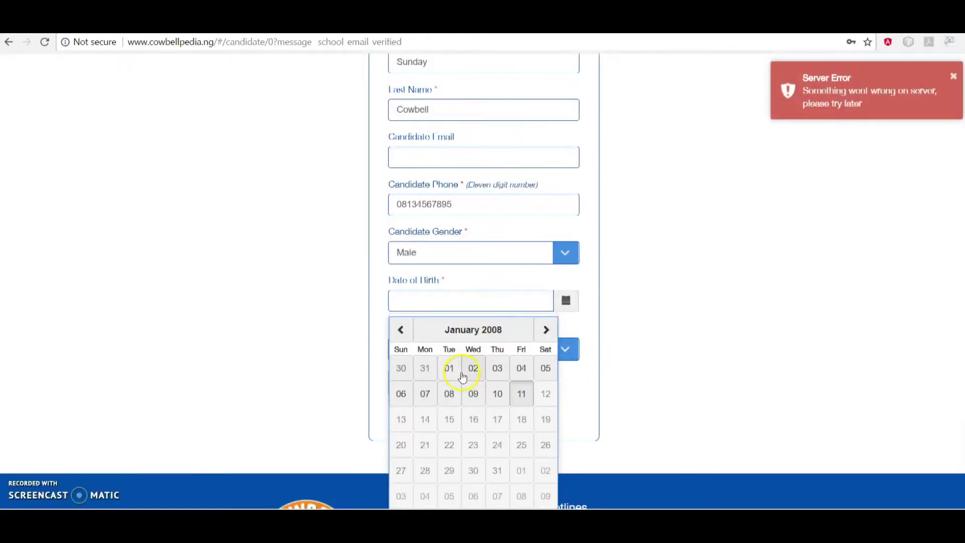
{"action": "left_click", "coordinate": [406, 333]}
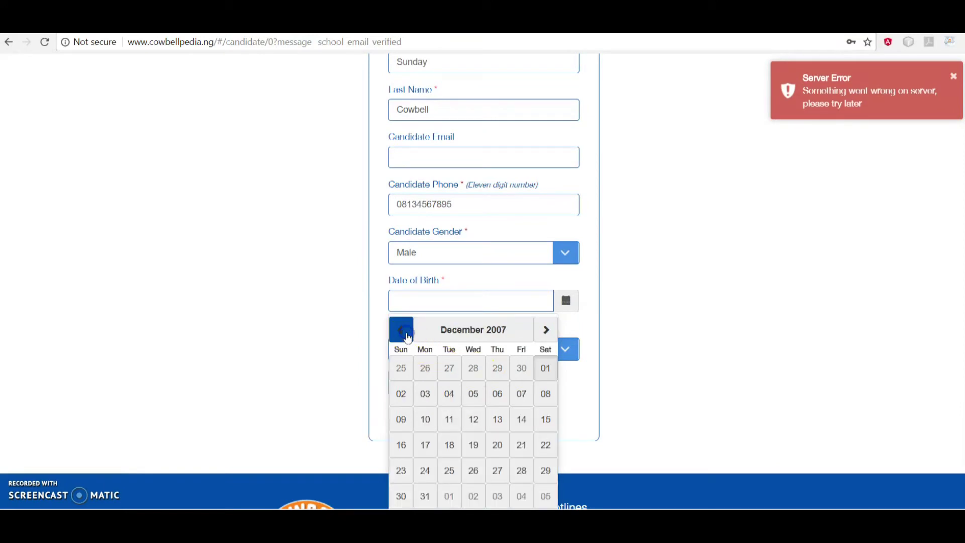
{"action": "left_click", "coordinate": [407, 336]}
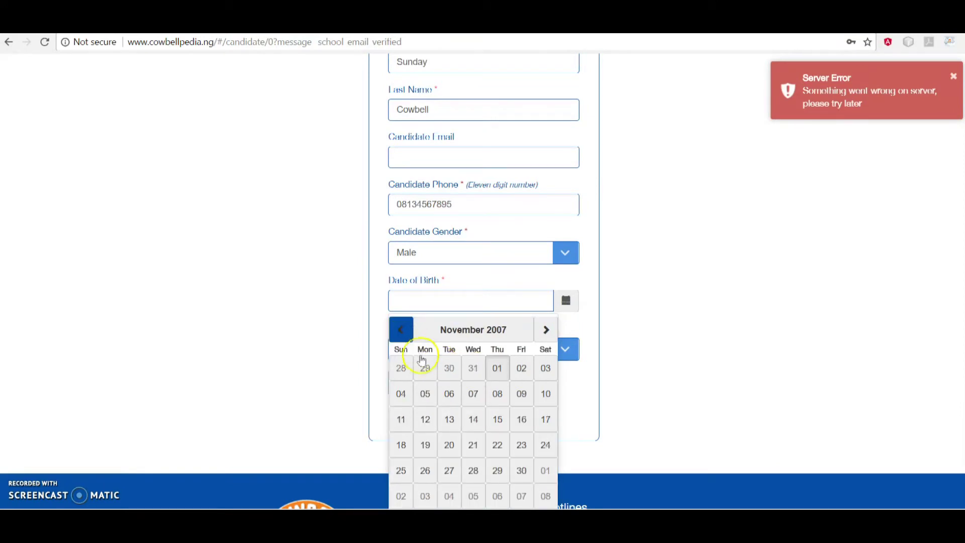
{"action": "left_click", "coordinate": [449, 370]}
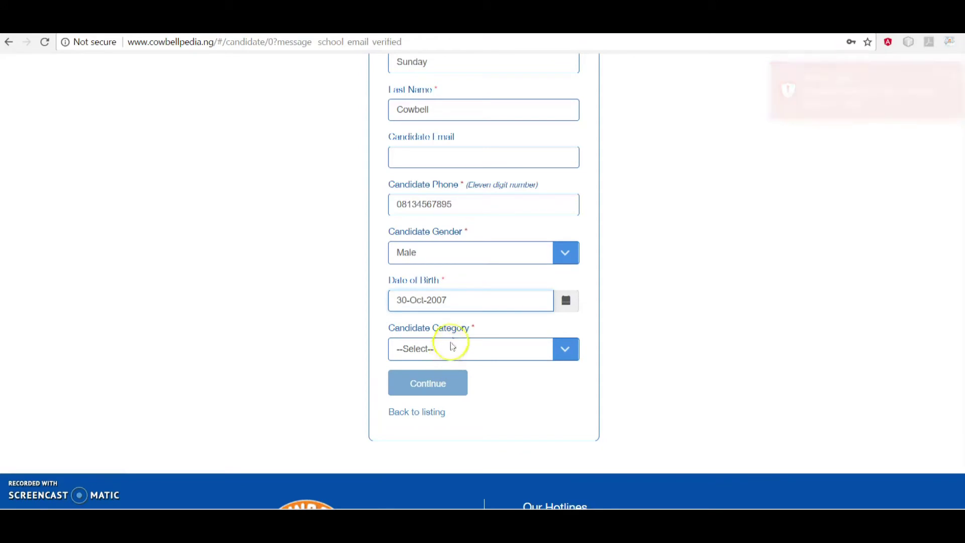
{"action": "left_click", "coordinate": [484, 302]}
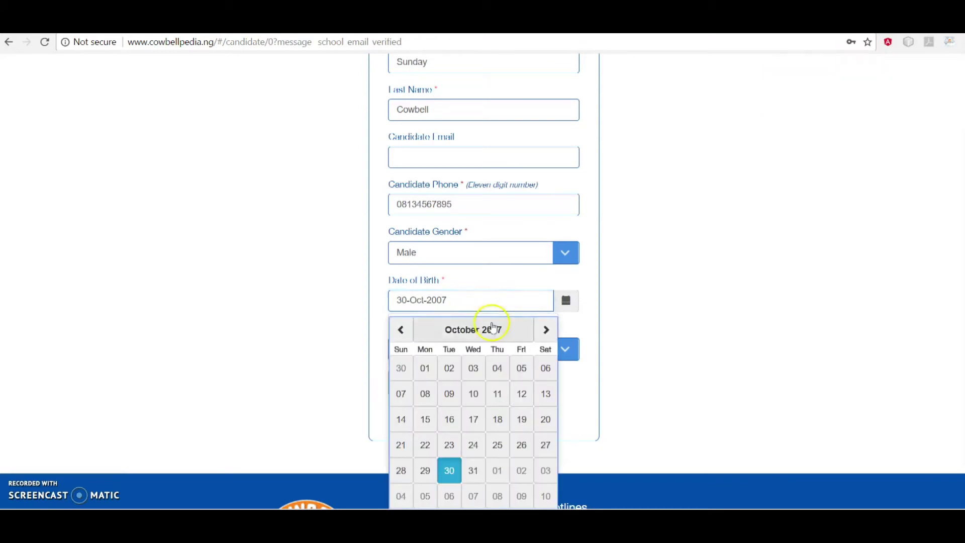
{"action": "left_click", "coordinate": [606, 321]}
Set category to Junior, enter the candidate e-mail, and submit the details
{"action": "left_click", "coordinate": [518, 355]}
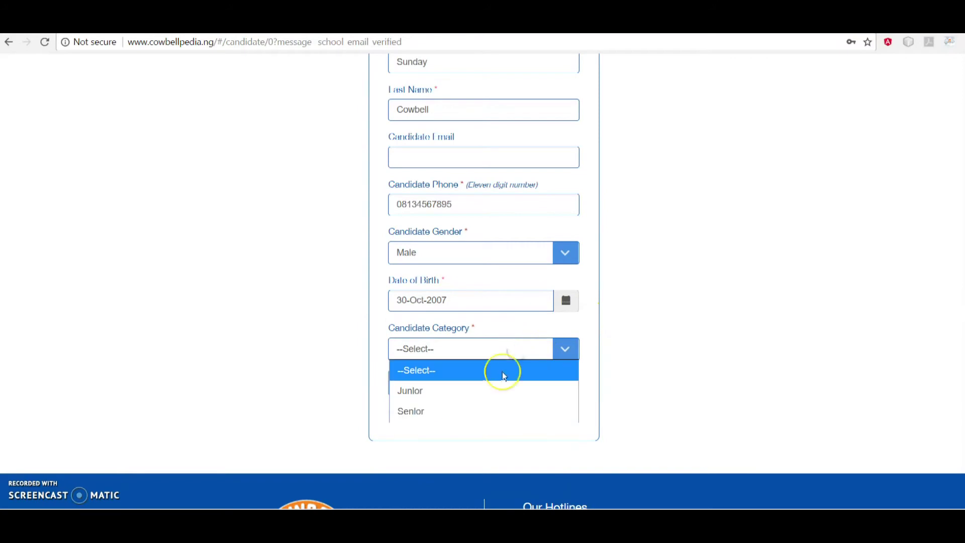
{"action": "left_click", "coordinate": [492, 389]}
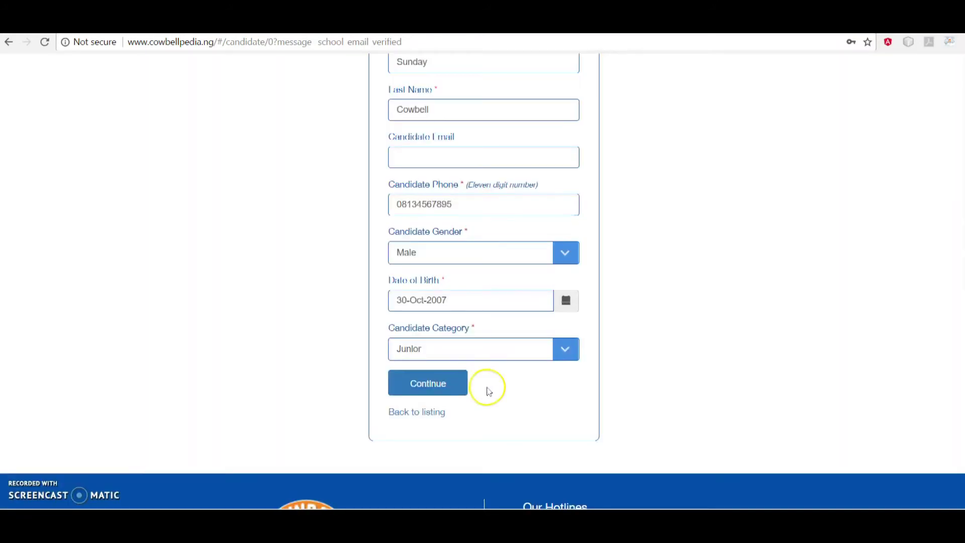
{"action": "scroll", "coordinate": [490, 246], "scroll_direction": "up", "scroll_amount": 1}
{"action": "left_click", "coordinate": [487, 203]}
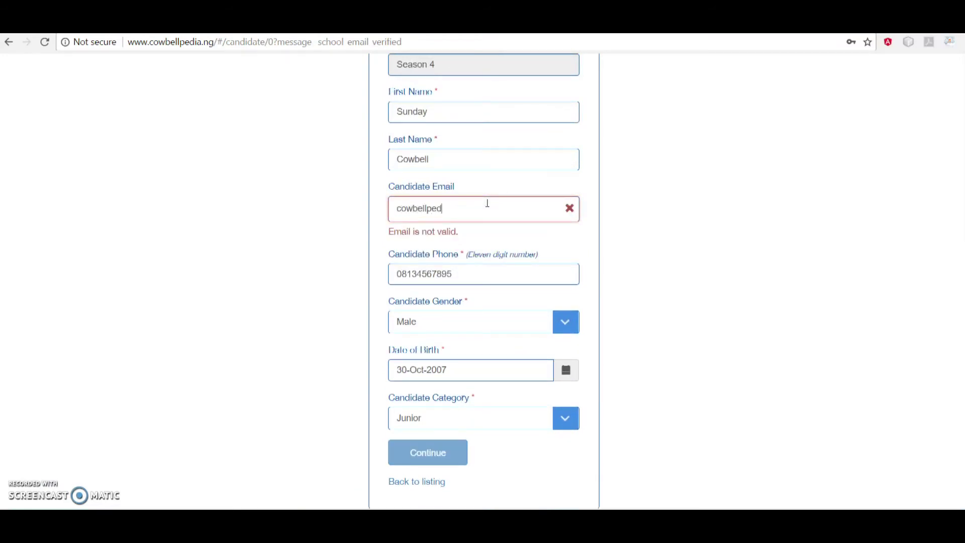
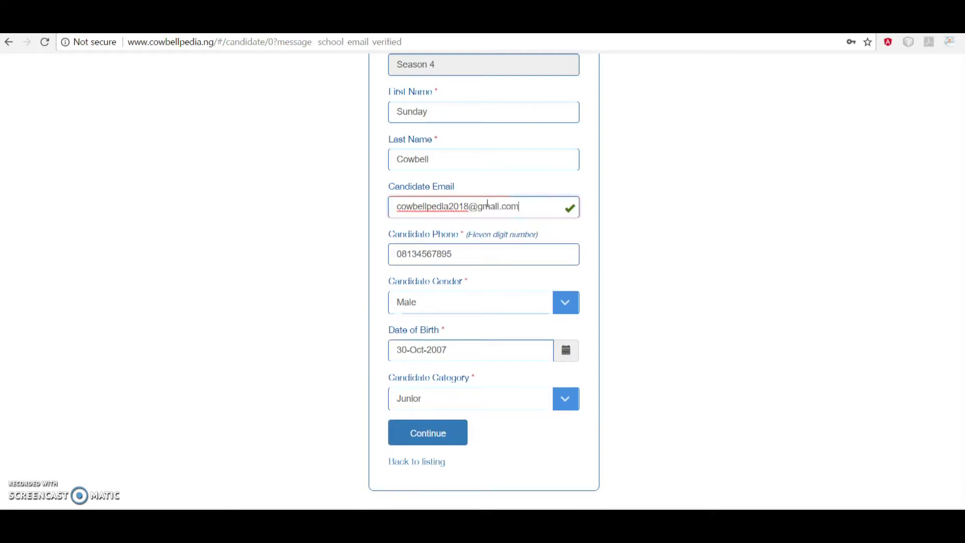
{"action": "scroll", "coordinate": [454, 305], "scroll_direction": "down", "scroll_amount": 2}
{"action": "left_click", "coordinate": [442, 346]}
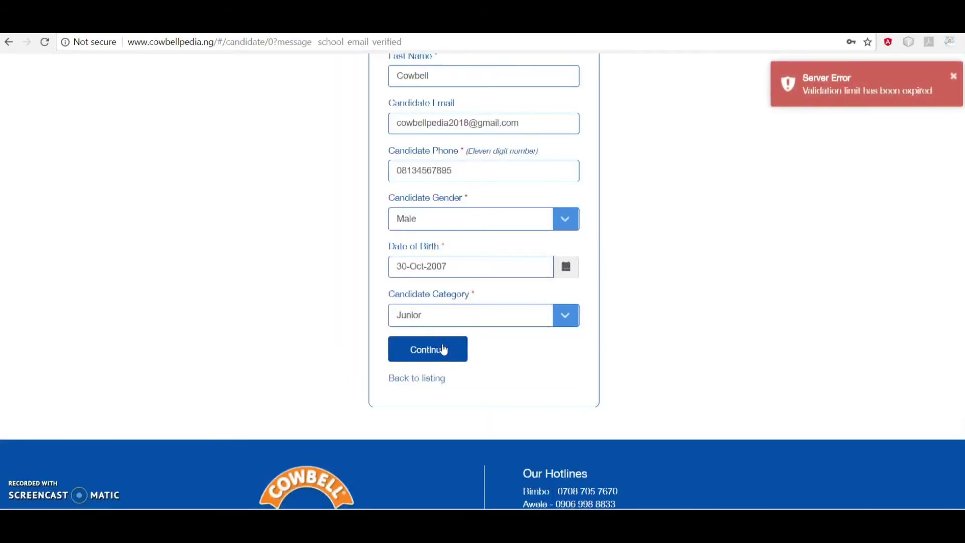
{"action": "left_click", "coordinate": [443, 349]}
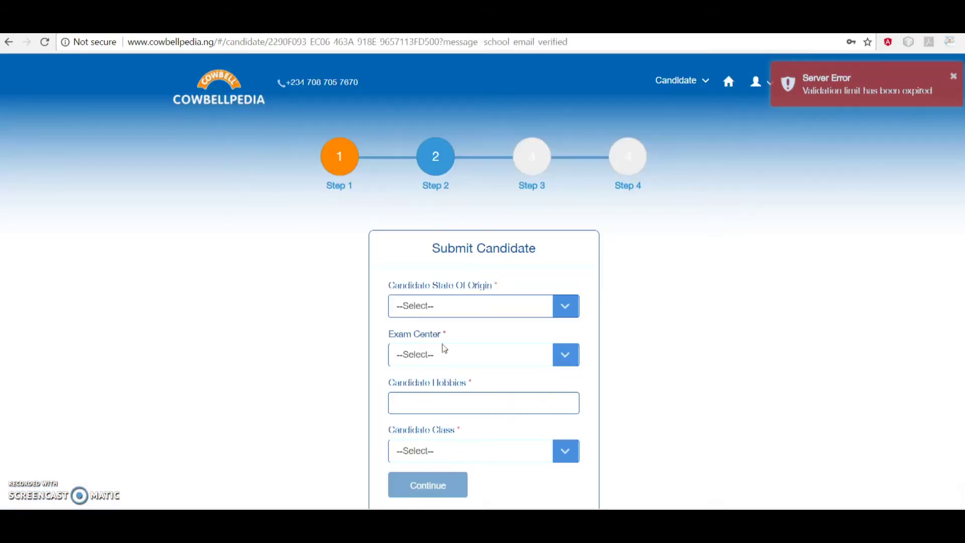
Set state of origin to Abia and exam centre to Edo Collegee Benin City
{"action": "left_click", "coordinate": [486, 308]}
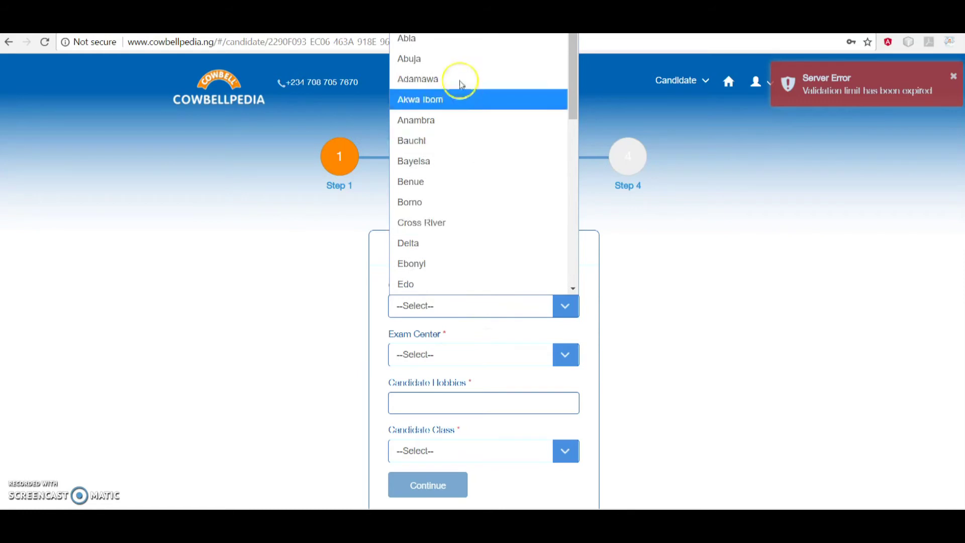
{"action": "left_click", "coordinate": [454, 39]}
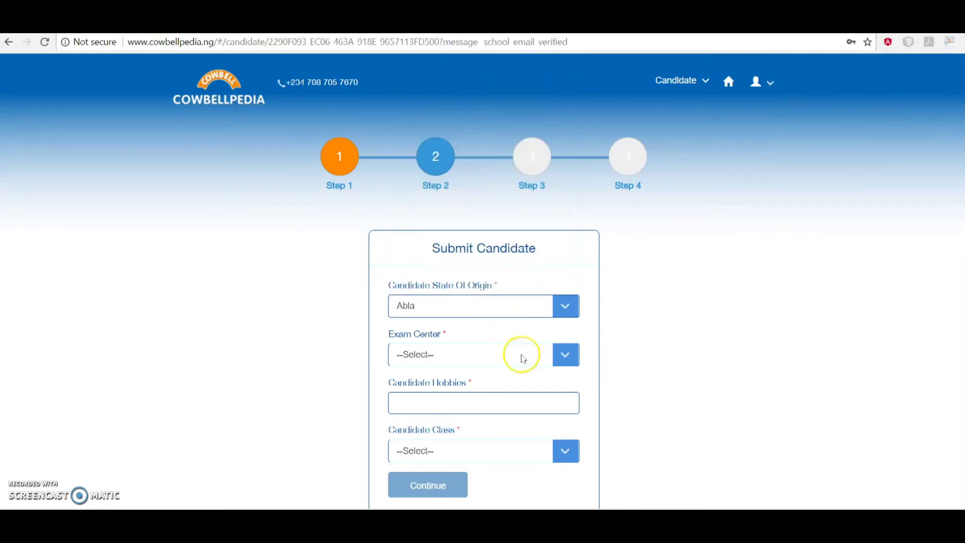
{"action": "left_click", "coordinate": [508, 354]}
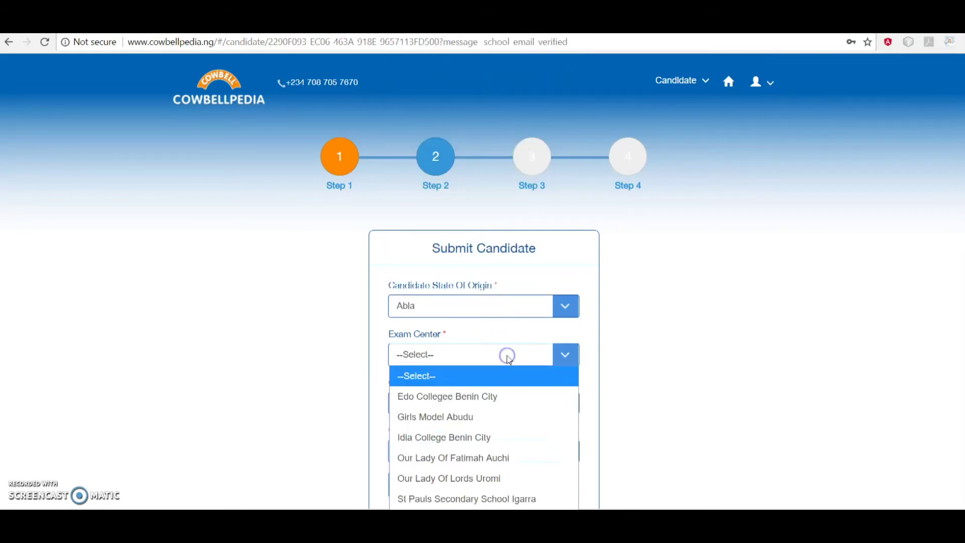
{"action": "left_click", "coordinate": [505, 402]}
{"action": "scroll", "coordinate": [502, 399], "scroll_direction": "down", "scroll_amount": 3}
Enter hobbies 'na', set class to JSS 3, and continue to step 3
{"action": "left_click", "coordinate": [501, 310]}
{"action": "type", "text": "na"}
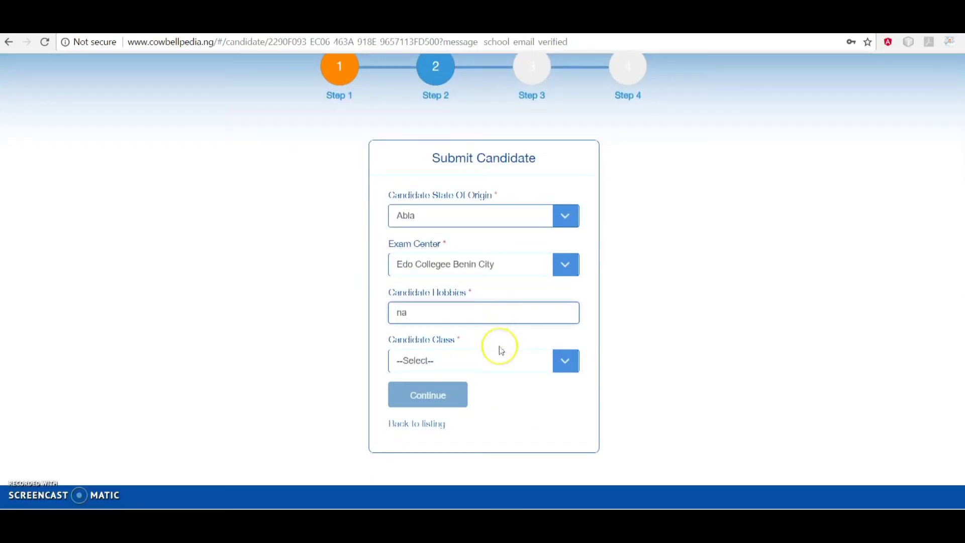
{"action": "left_click", "coordinate": [487, 367]}
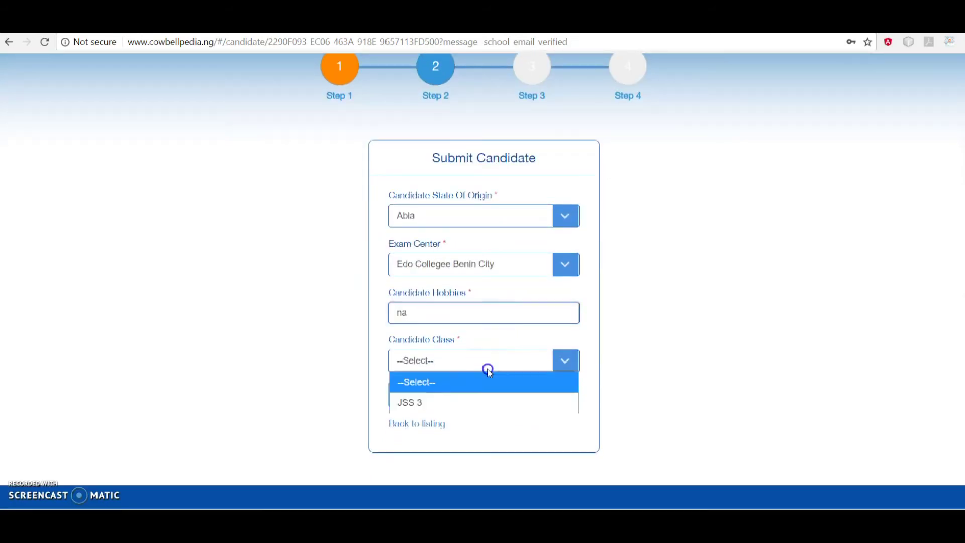
{"action": "left_click", "coordinate": [481, 404]}
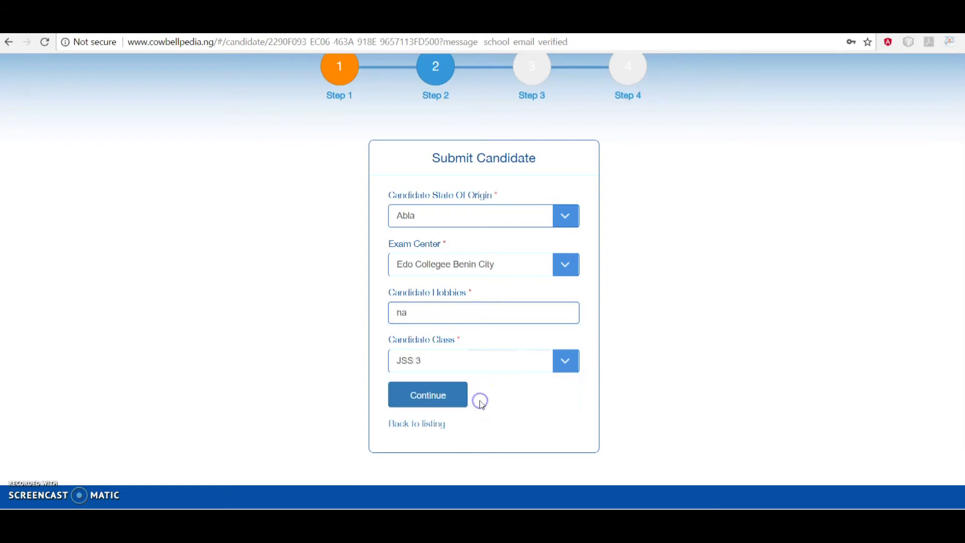
{"action": "left_click", "coordinate": [444, 397]}
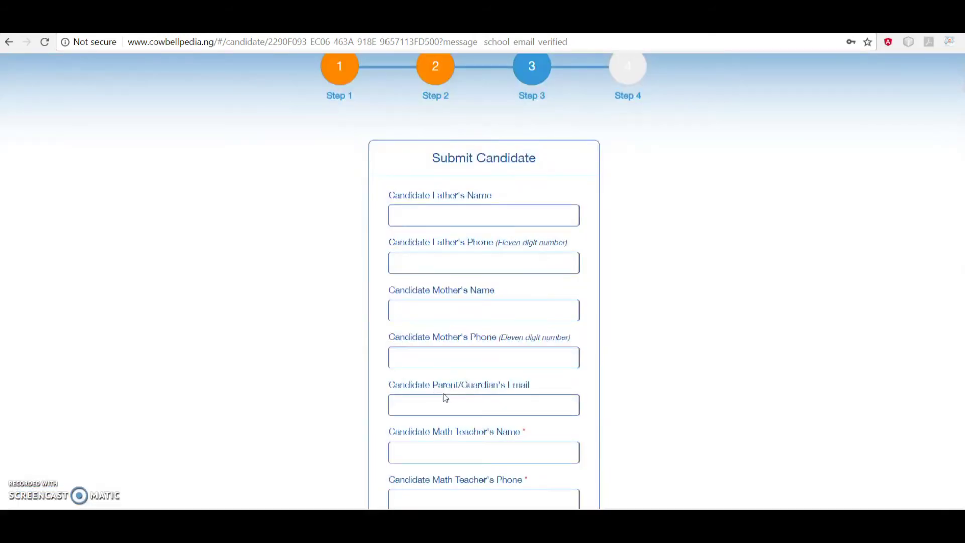
{"action": "left_click", "coordinate": [476, 283]}
In Step 3, enter the father's name and phone number
{"action": "scroll", "coordinate": [476, 283], "scroll_direction": "down", "scroll_amount": 1}
{"action": "left_click", "coordinate": [483, 161]}
{"action": "left_click", "coordinate": [487, 195]}
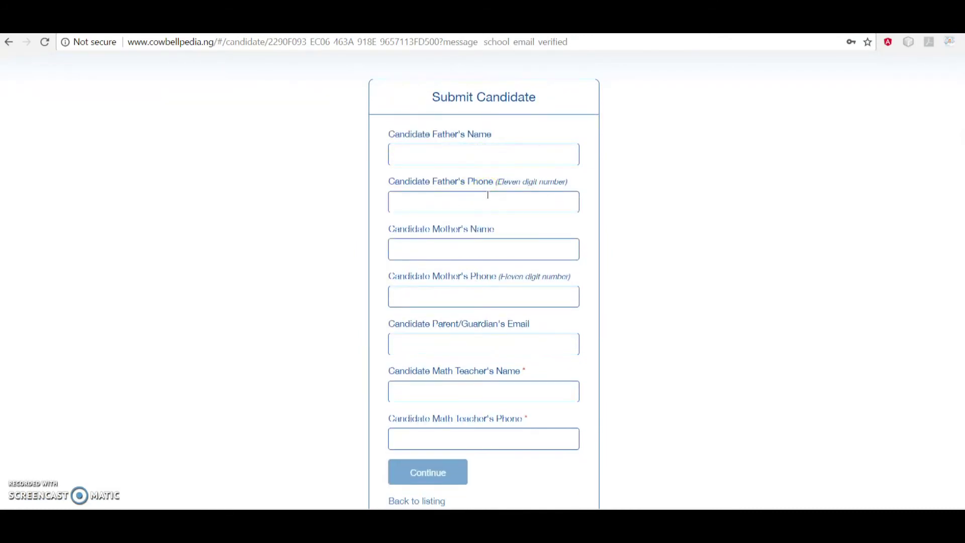
{"action": "left_click", "coordinate": [513, 396]}
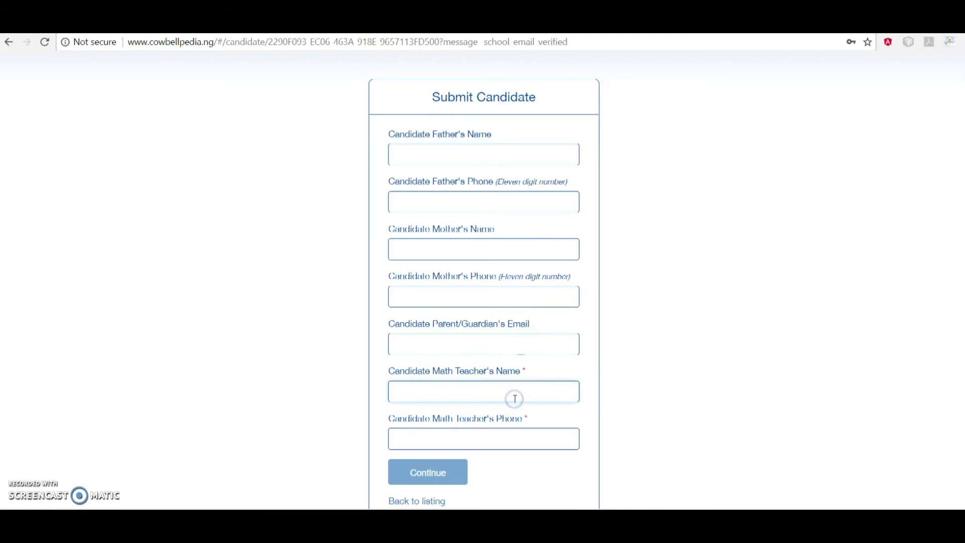
{"action": "left_click", "coordinate": [442, 156]}
{"action": "type", "text": "Mr Cowbell"}
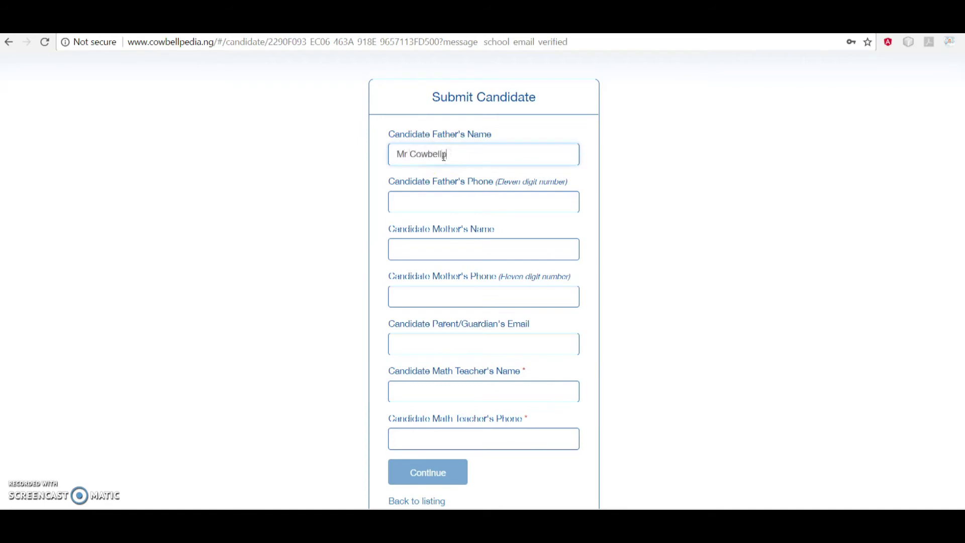
{"action": "left_click", "coordinate": [454, 201]}
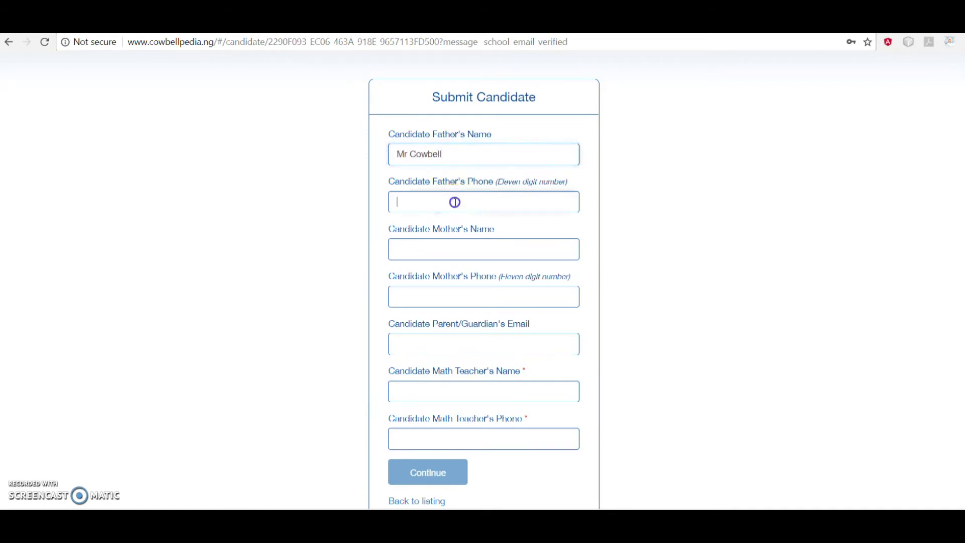
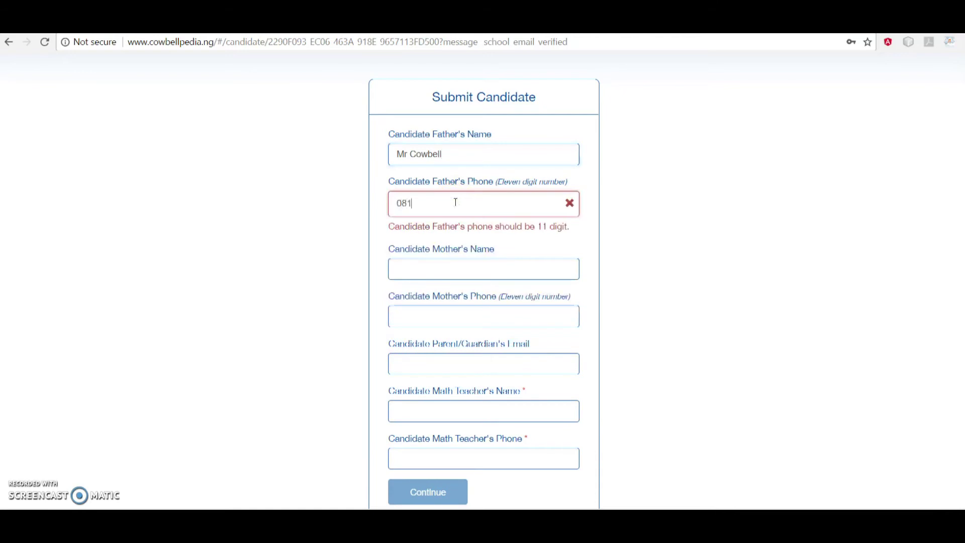
Fill in the mother's phone number, retyping it after a wrong paste
{"action": "left_click", "coordinate": [464, 270]}
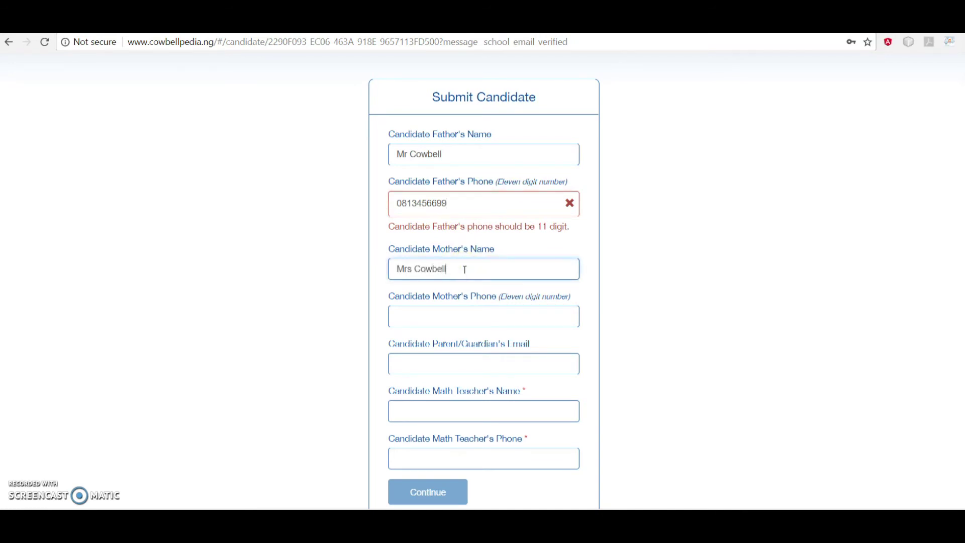
{"action": "scroll", "coordinate": [464, 269], "scroll_direction": "down", "scroll_amount": 1}
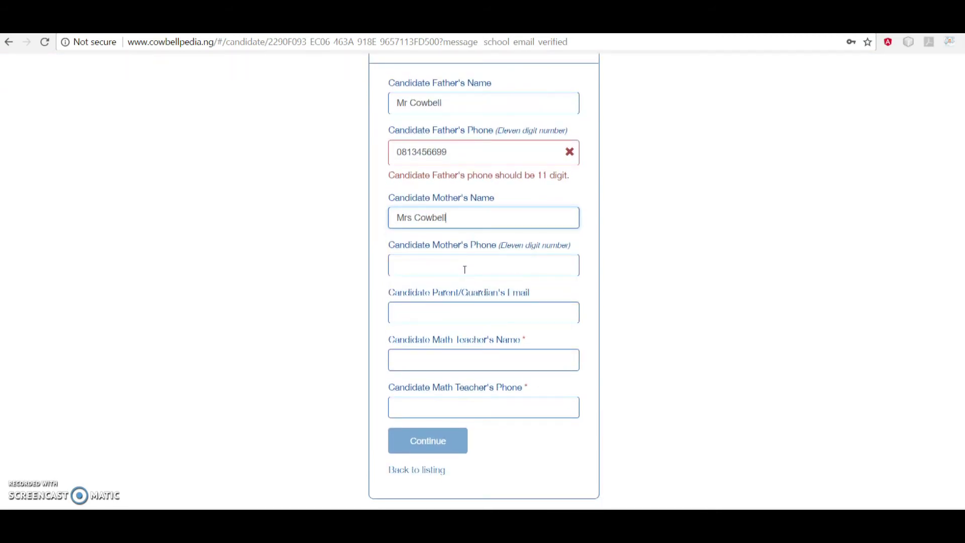
{"action": "left_click", "coordinate": [469, 261]}
{"action": "left_click", "coordinate": [471, 155]}
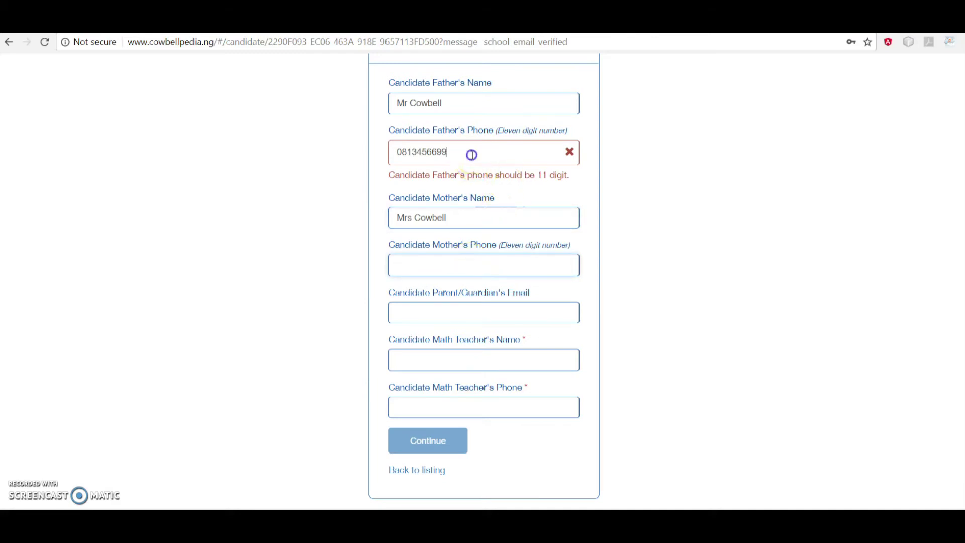
{"action": "left_click_drag", "start_coordinate": [472, 155], "coordinate": [355, 154]}
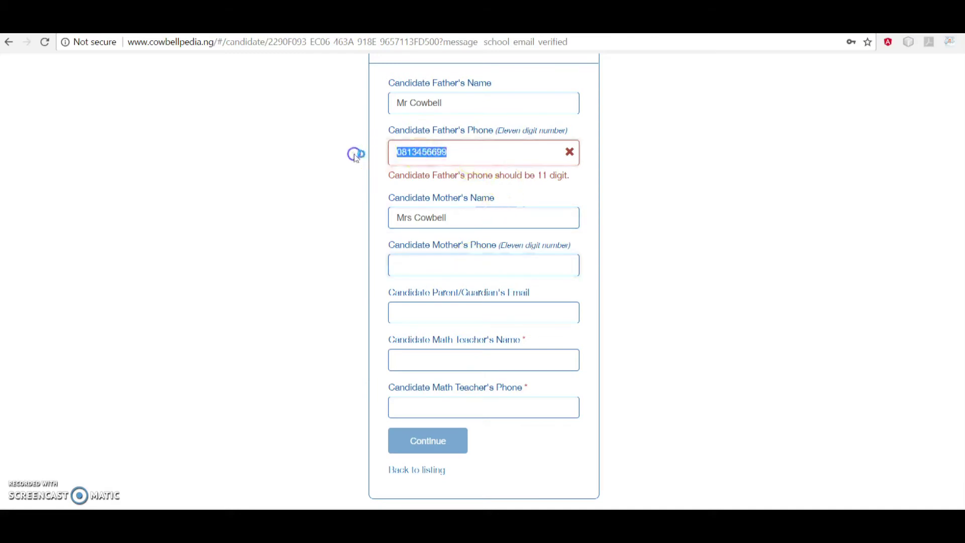
{"action": "left_click", "coordinate": [445, 265]}
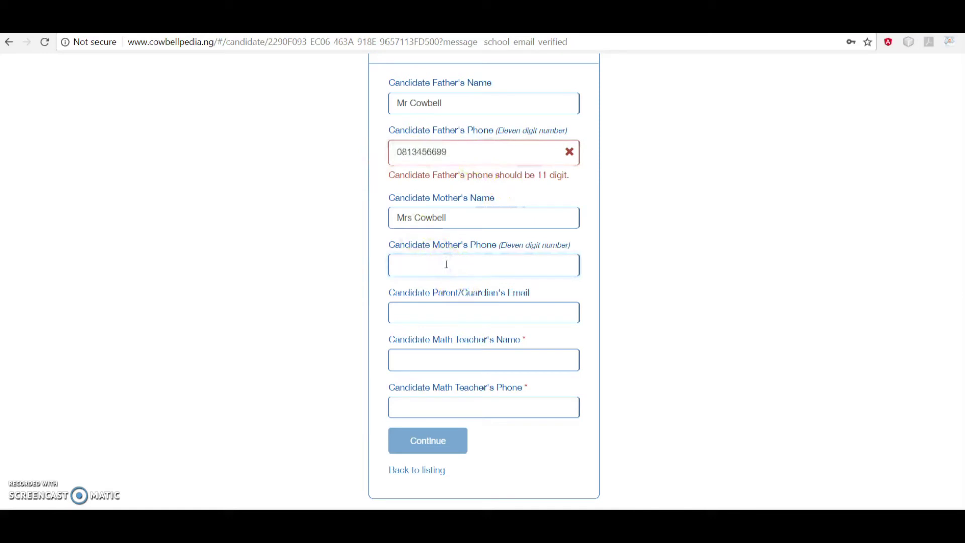
{"action": "right_click", "coordinate": [446, 264]}
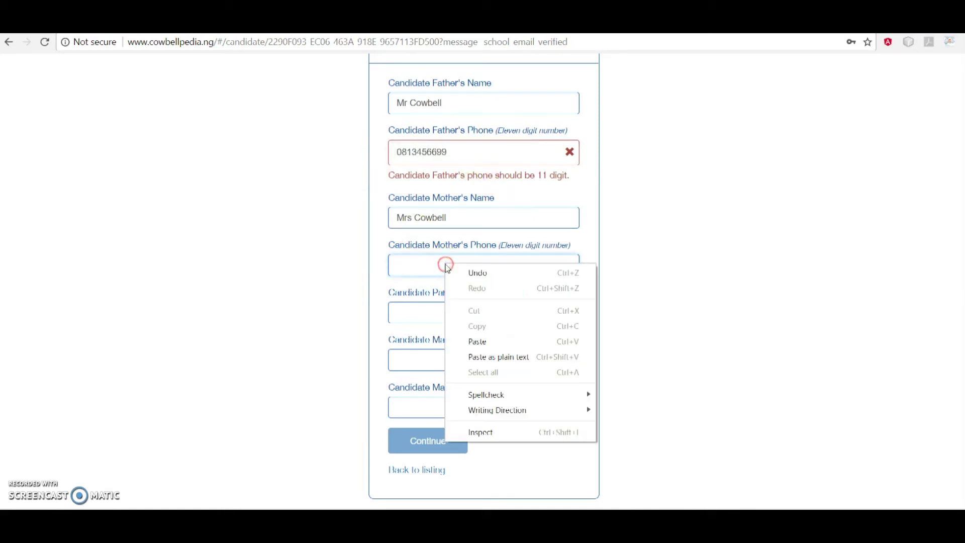
{"action": "left_click", "coordinate": [481, 341]}
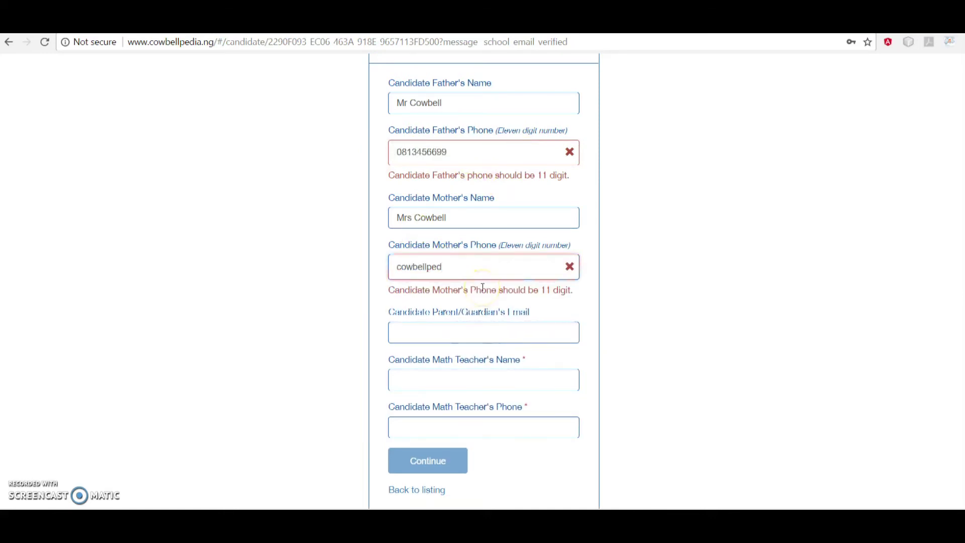
{"action": "key", "text": "BackSpace"}
{"action": "key", "text": "BackSpace"}
{"action": "key", "text": "BackSpace"}
{"action": "key", "text": "BackSpace"}
{"action": "key", "text": "BackSpace"}
{"action": "key", "text": "BackSpace"}
{"action": "key", "text": "BackSpace"}
{"action": "key", "text": "BackSpace"}
{"action": "key", "text": "BackSpace"}
{"action": "key", "text": "BackSpace"}
{"action": "left_click", "coordinate": [485, 310]}
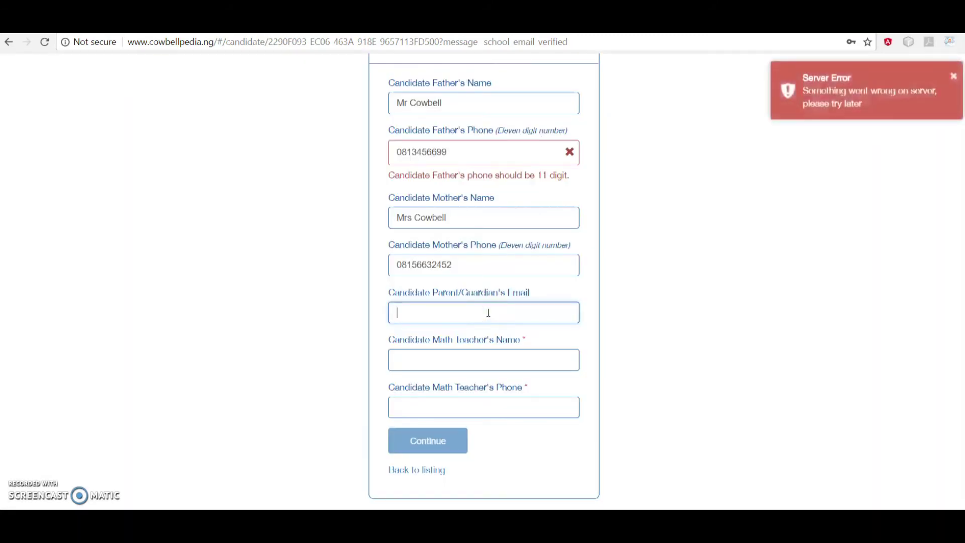
{"action": "left_click", "coordinate": [479, 366]}
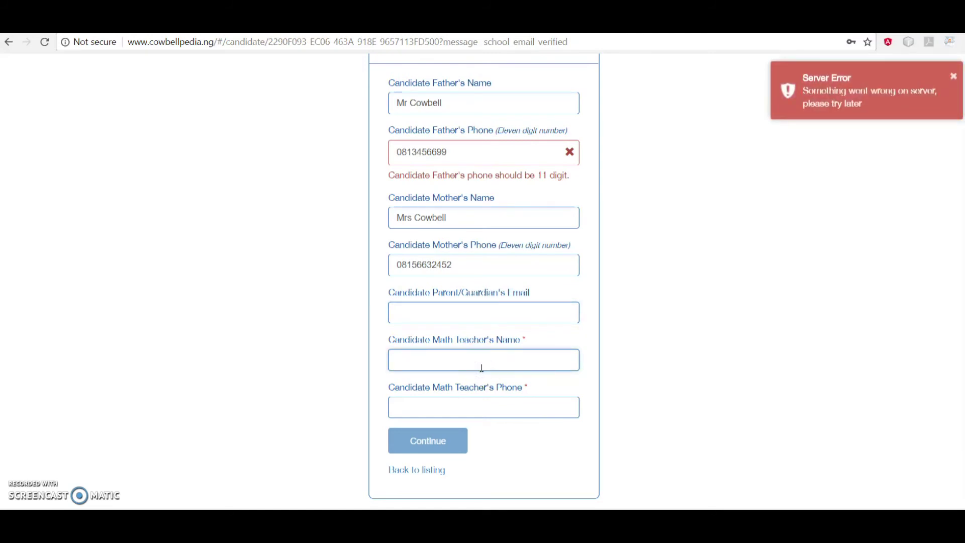
Enter the math teacher's name and 11-digit phone number, then try continuing
{"action": "type", "text": "Mr Funsho"}
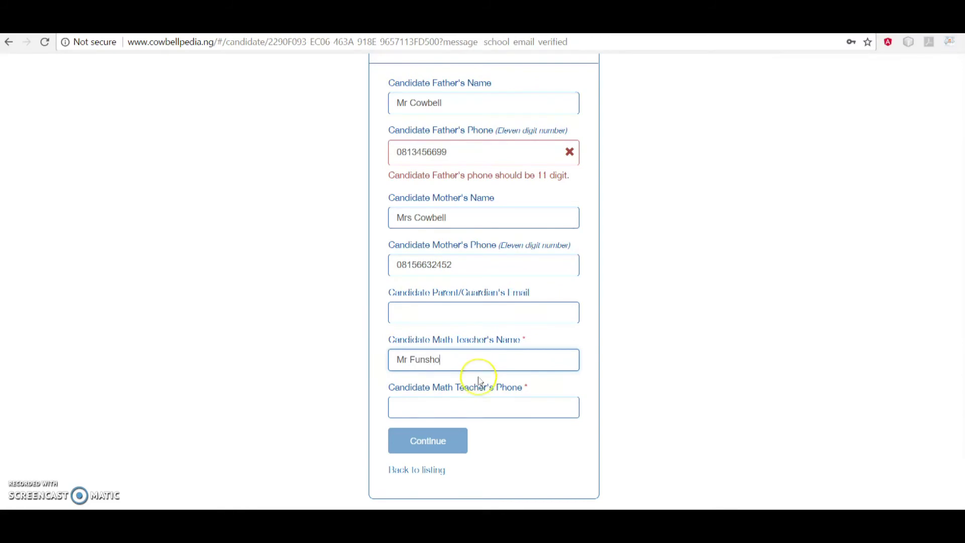
{"action": "left_click", "coordinate": [477, 407]}
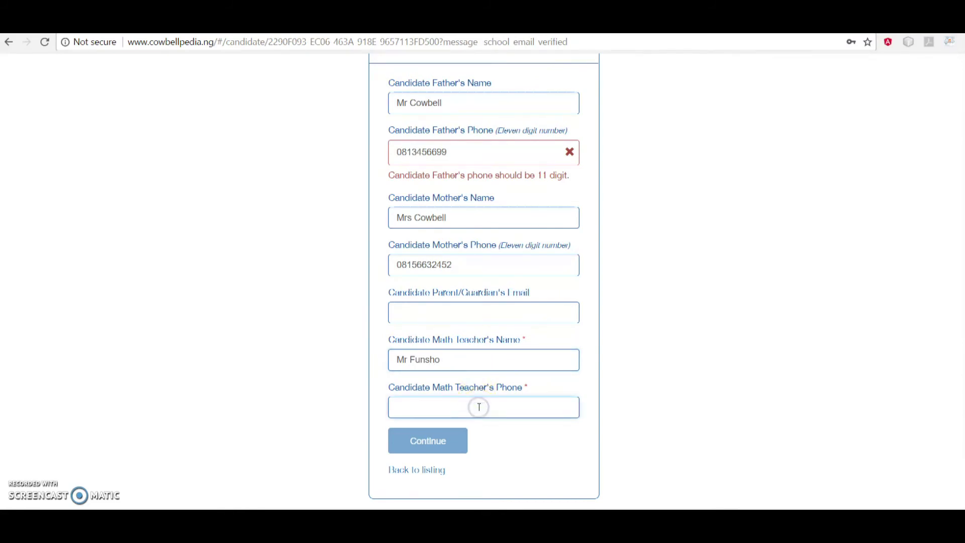
{"action": "left_click", "coordinate": [502, 431]}
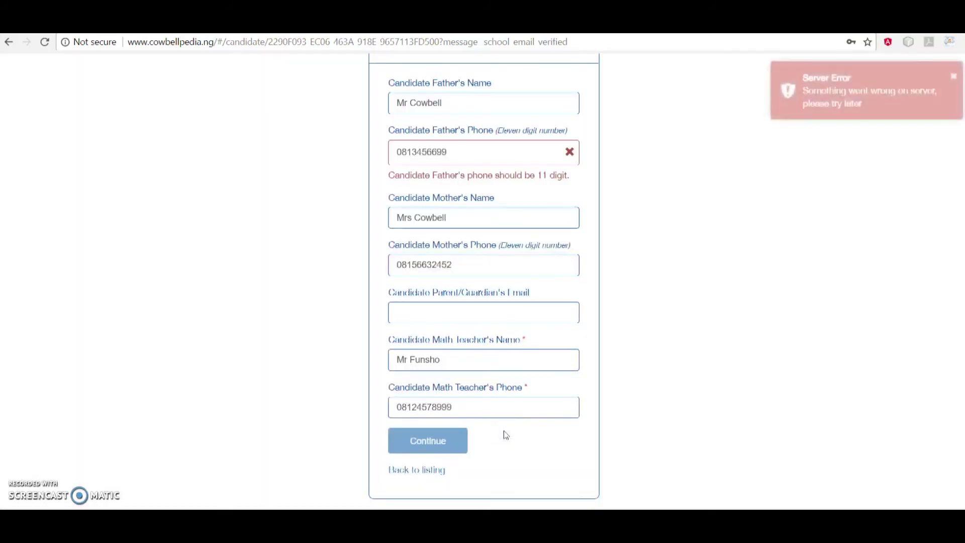
Add the missing digit to the father's phone and continue
{"action": "left_click", "coordinate": [494, 312]}
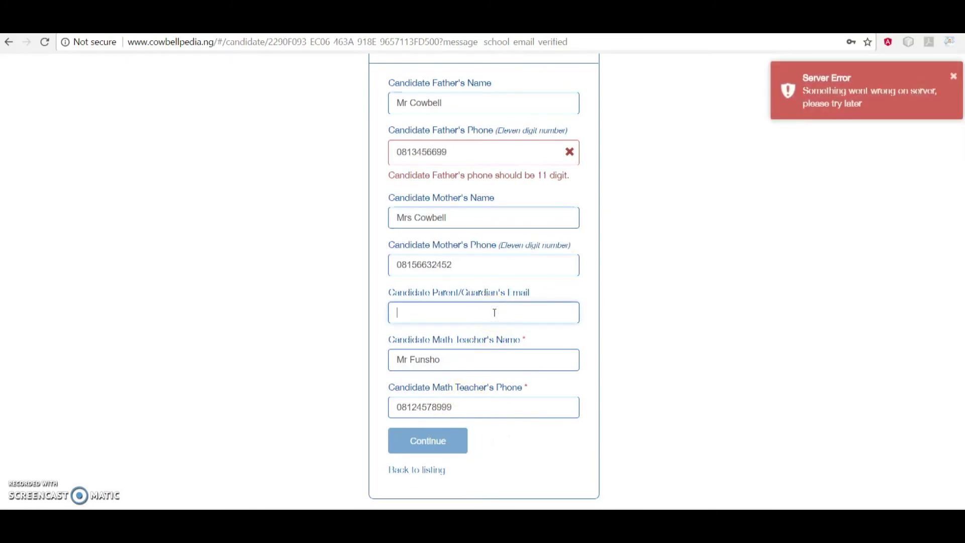
{"action": "left_click", "coordinate": [480, 161]}
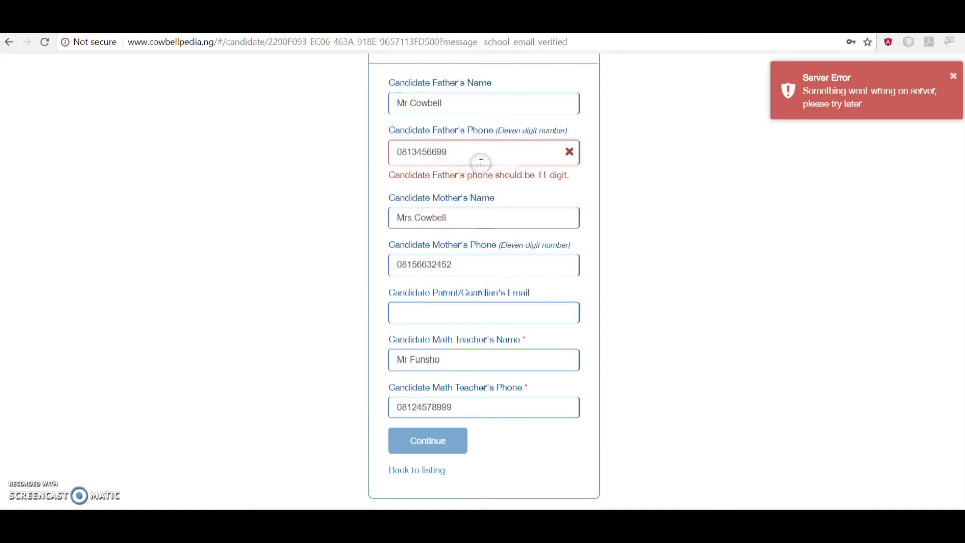
{"action": "type", "text": "9"}
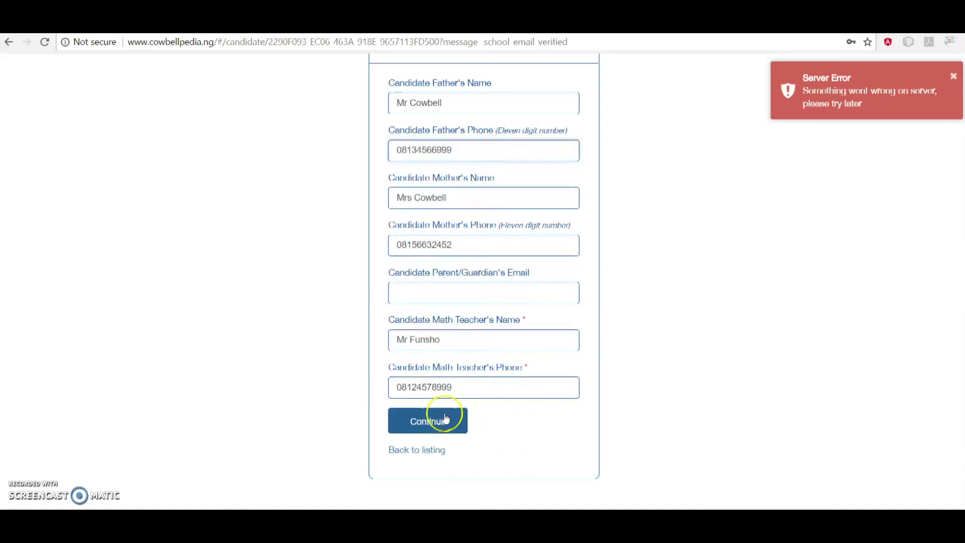
{"action": "left_click", "coordinate": [439, 421]}
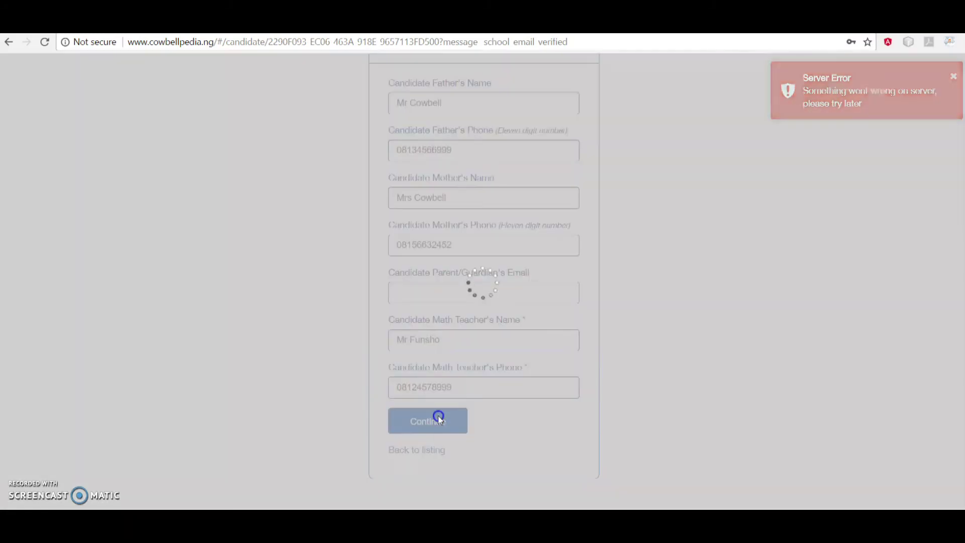
Set images.jpg from Pictures as the profile photo and finish saving the candidate
{"action": "left_click", "coordinate": [439, 421]}
{"action": "left_click", "coordinate": [494, 169]}
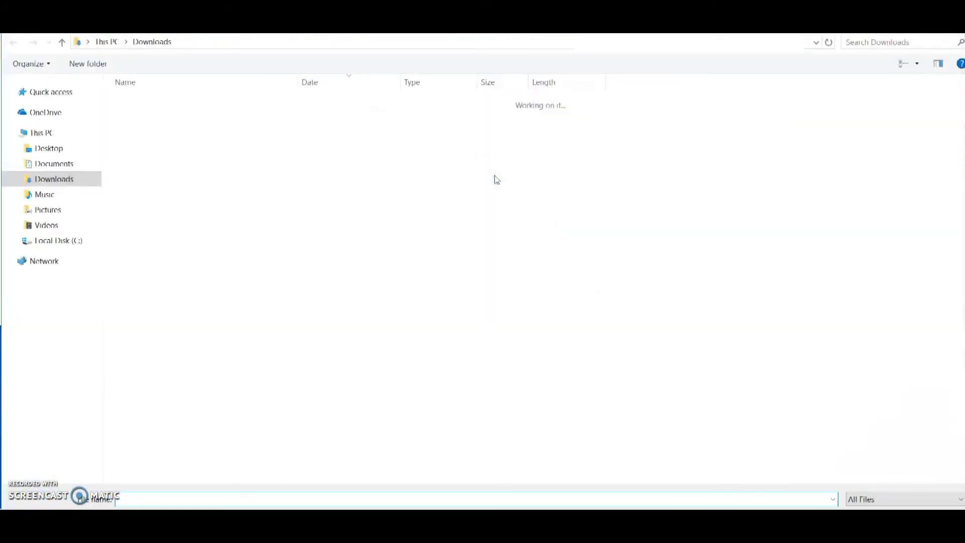
{"action": "left_click", "coordinate": [64, 213]}
{"action": "left_click", "coordinate": [368, 131]}
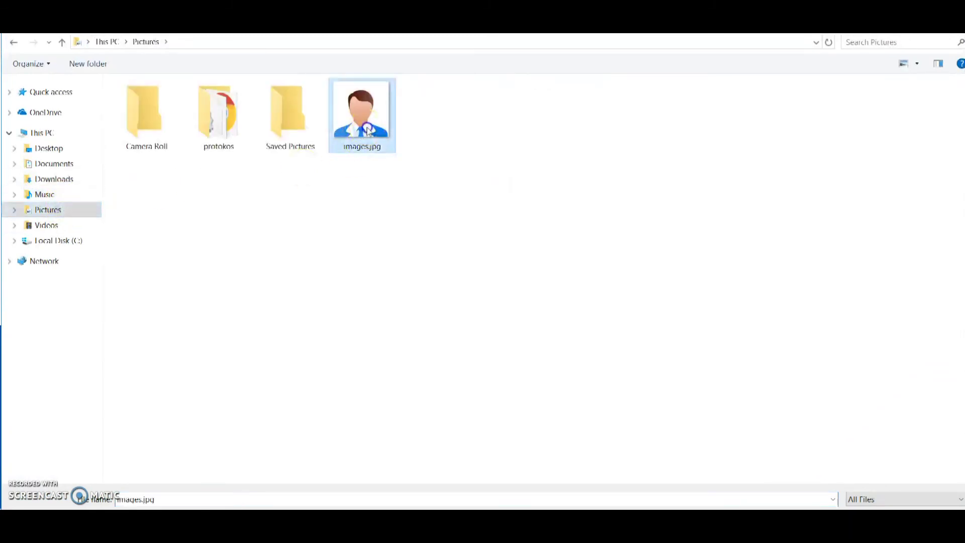
{"action": "double_click", "coordinate": [367, 131]}
{"action": "left_click", "coordinate": [434, 234]}
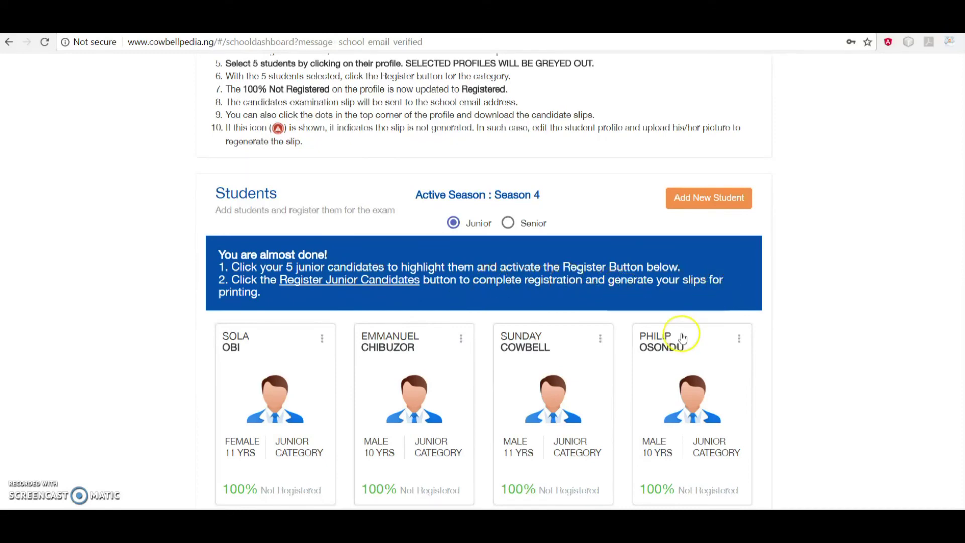
Select the five junior candidate cards and submit them with Register Junior Candidates
{"action": "scroll", "coordinate": [683, 339], "scroll_direction": "down", "scroll_amount": 3}
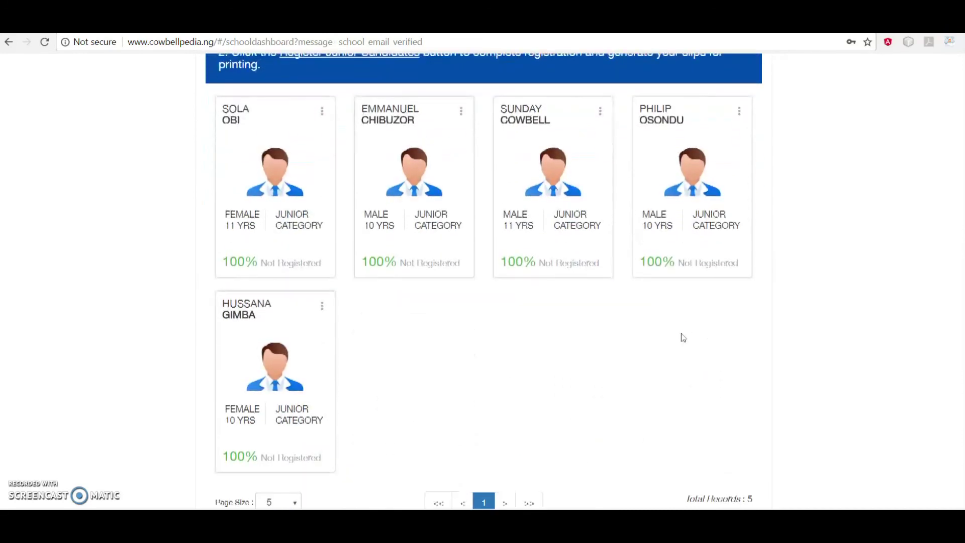
{"action": "left_click", "coordinate": [304, 245]}
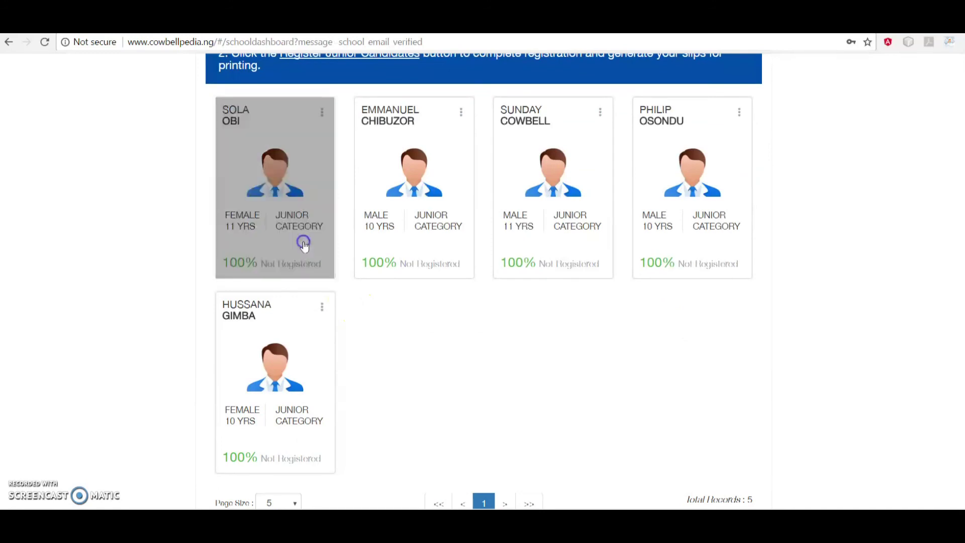
{"action": "left_click", "coordinate": [400, 251]}
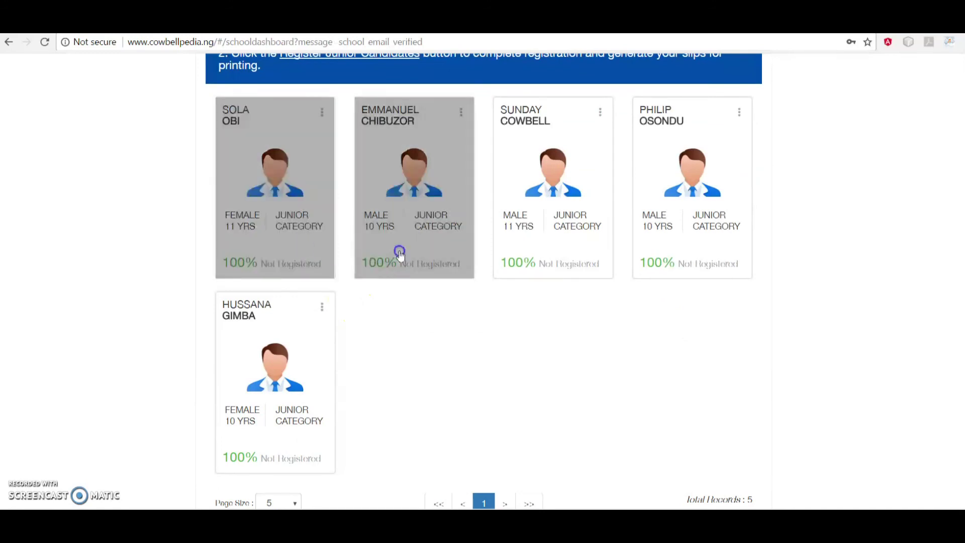
{"action": "left_click", "coordinate": [524, 255]}
{"action": "left_click", "coordinate": [678, 243]}
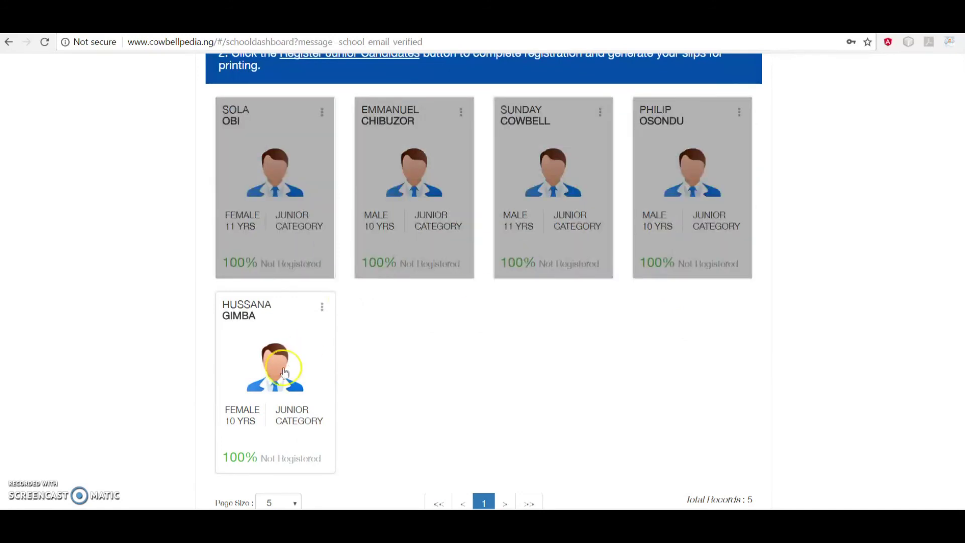
{"action": "left_click", "coordinate": [267, 395]}
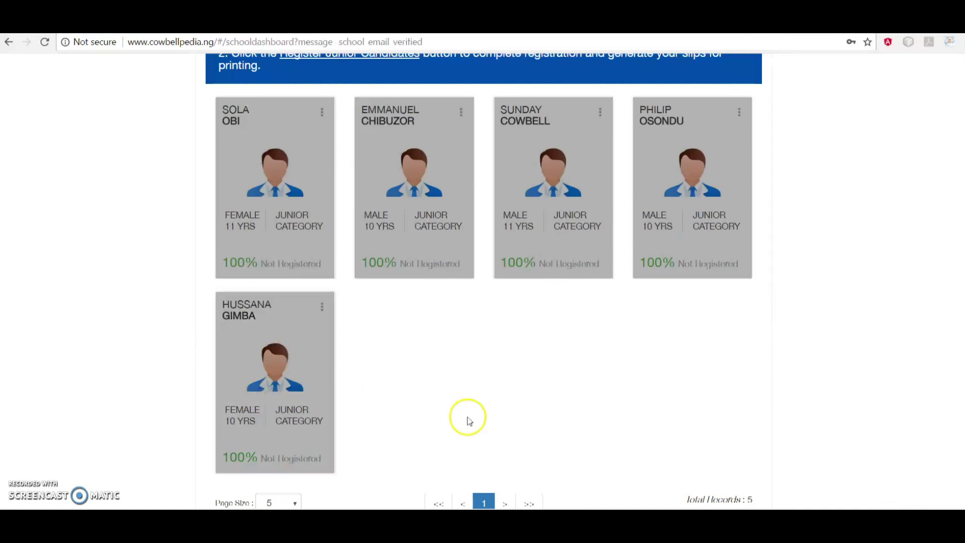
{"action": "scroll", "coordinate": [469, 421], "scroll_direction": "down", "scroll_amount": 3}
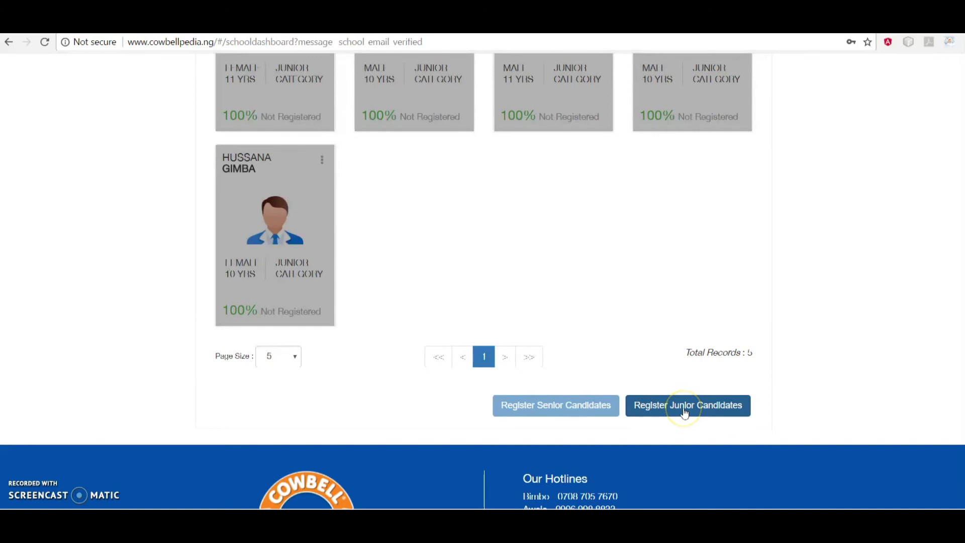
{"action": "left_click", "coordinate": [684, 411]}
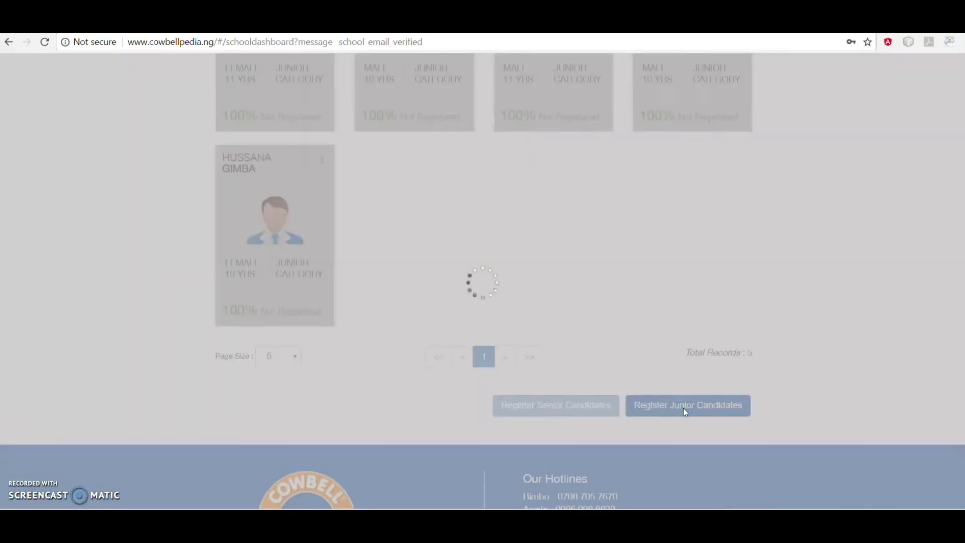
Download all five candidates' registration slips, then check the Gmail inbox
{"action": "scroll", "coordinate": [683, 408], "scroll_direction": "down", "scroll_amount": 2}
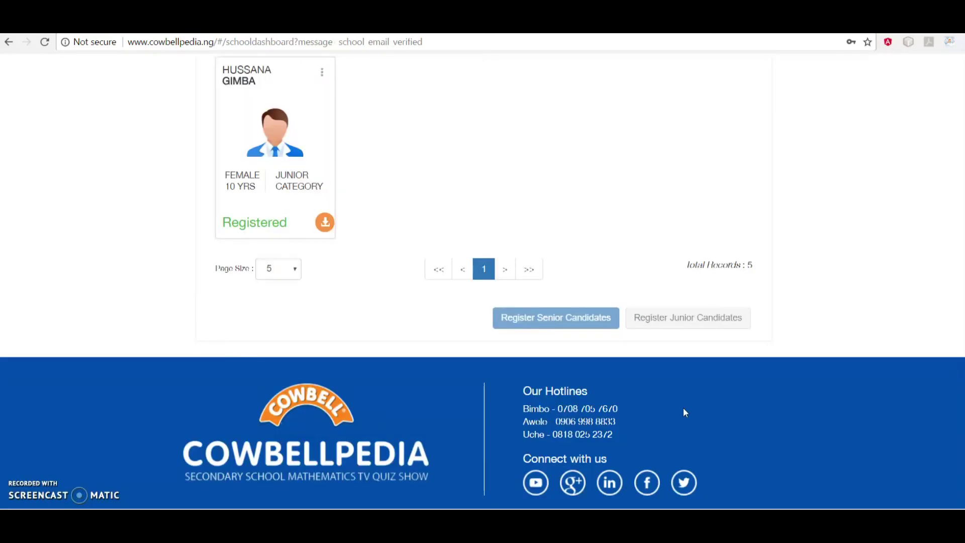
{"action": "scroll", "coordinate": [683, 408], "scroll_direction": "up", "scroll_amount": 5}
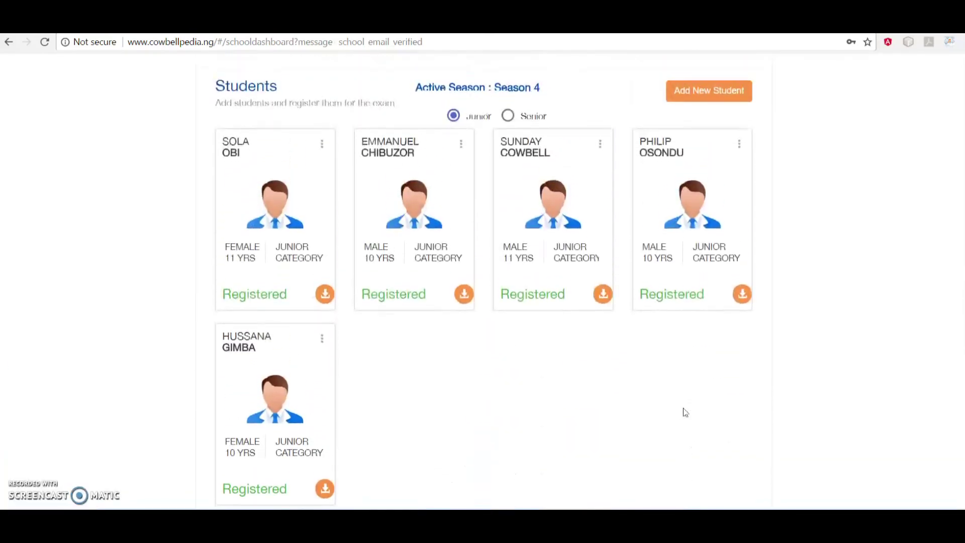
{"action": "scroll", "coordinate": [685, 413], "scroll_direction": "up", "scroll_amount": 2}
{"action": "scroll", "coordinate": [685, 412], "scroll_direction": "down", "scroll_amount": 4}
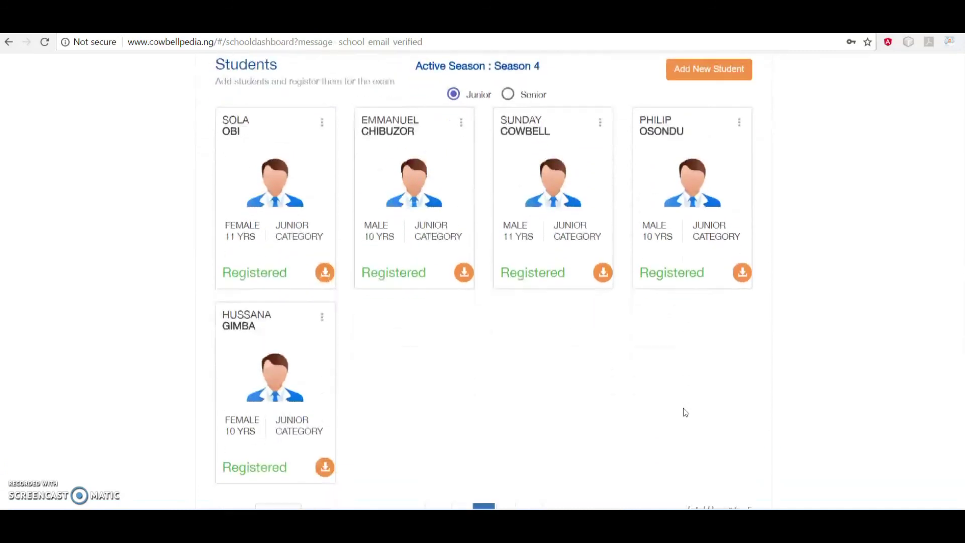
{"action": "scroll", "coordinate": [685, 412], "scroll_direction": "down", "scroll_amount": 2}
{"action": "left_click", "coordinate": [325, 348]}
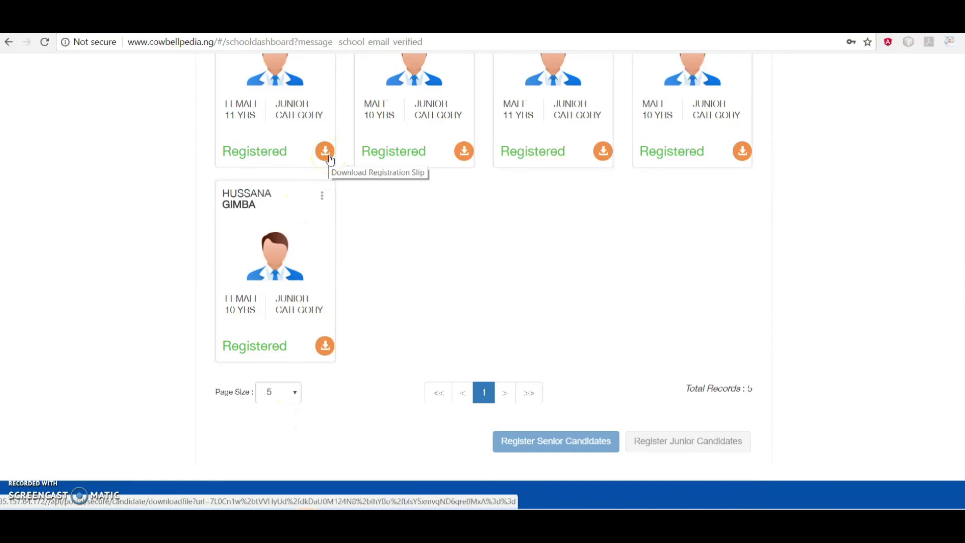
{"action": "left_click", "coordinate": [327, 154]}
{"action": "left_click", "coordinate": [328, 154]}
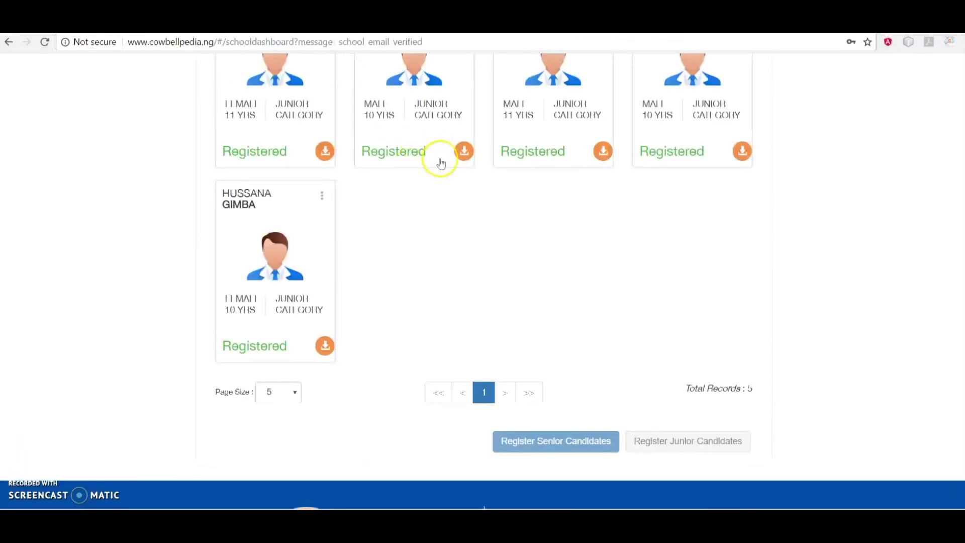
{"action": "left_click", "coordinate": [464, 151]}
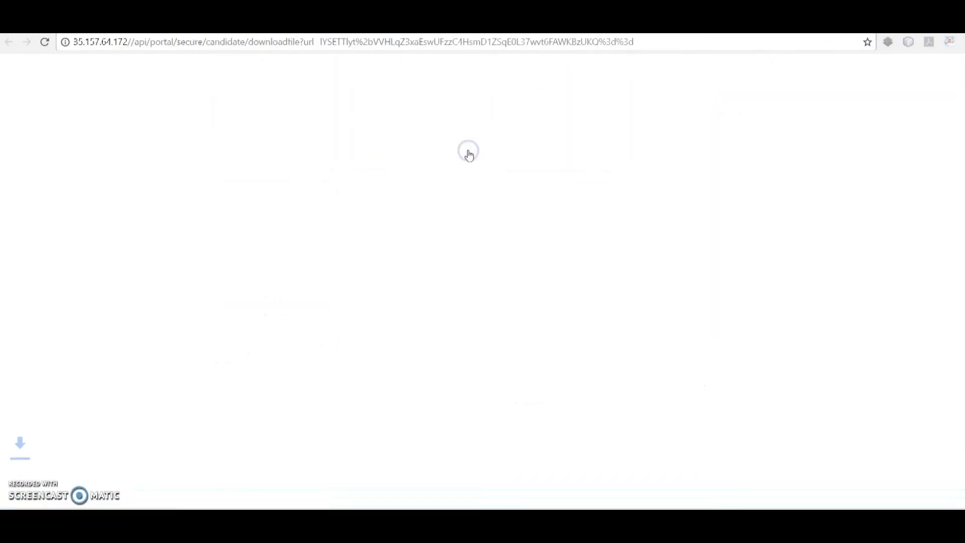
{"action": "left_click", "coordinate": [603, 150]}
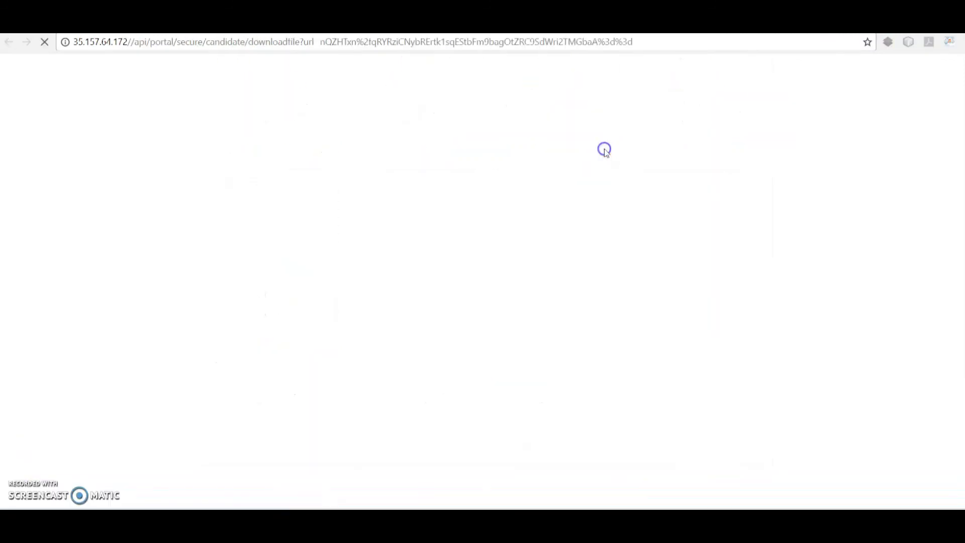
{"action": "left_click", "coordinate": [742, 150]}
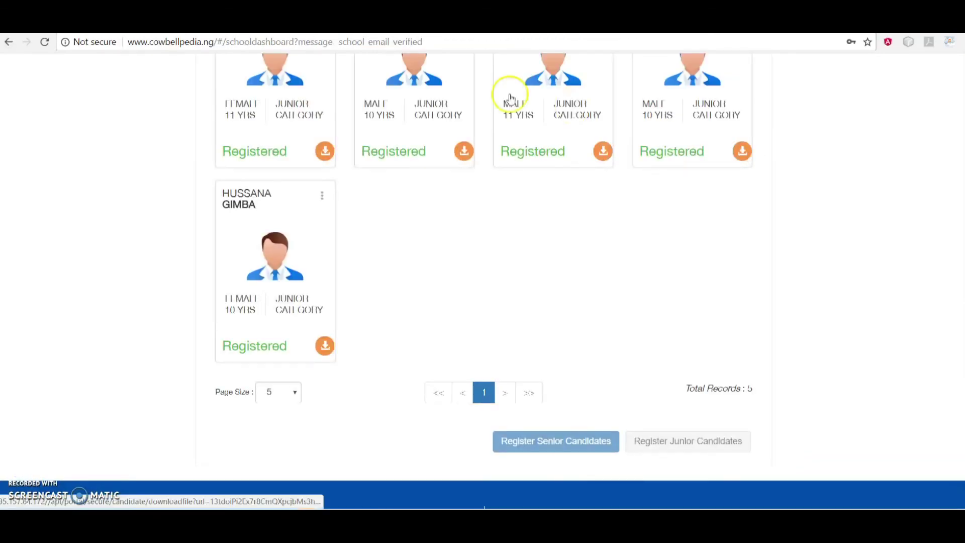
{"action": "key", "text": "ctrl+Tab"}
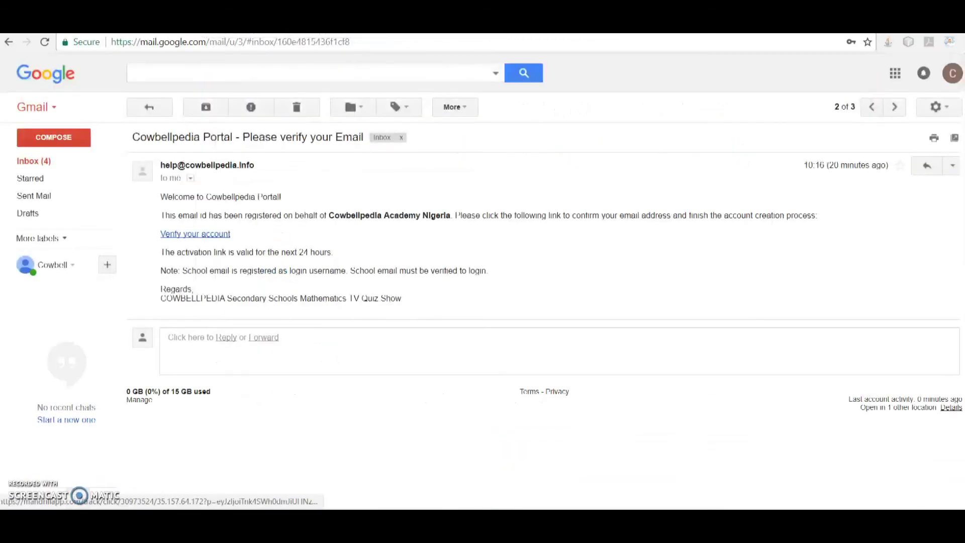
{"action": "left_click", "coordinate": [51, 162]}
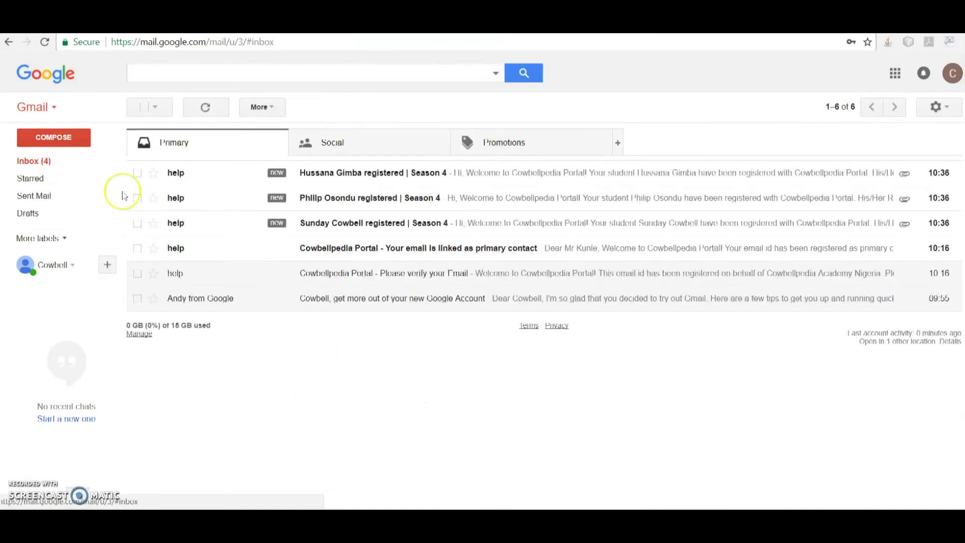